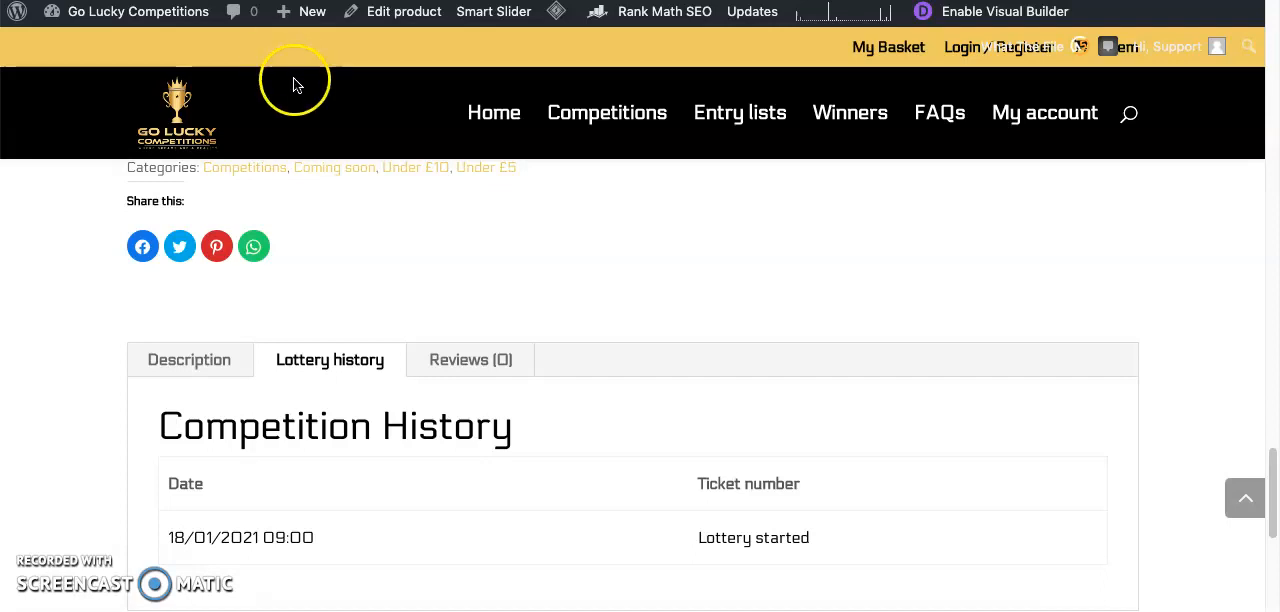
# - Examine the product page's Lottery history tab, its Competition History heading and the "Lottery started" entry for wording to replace
pyautogui.scroll(-1, 300, 150)
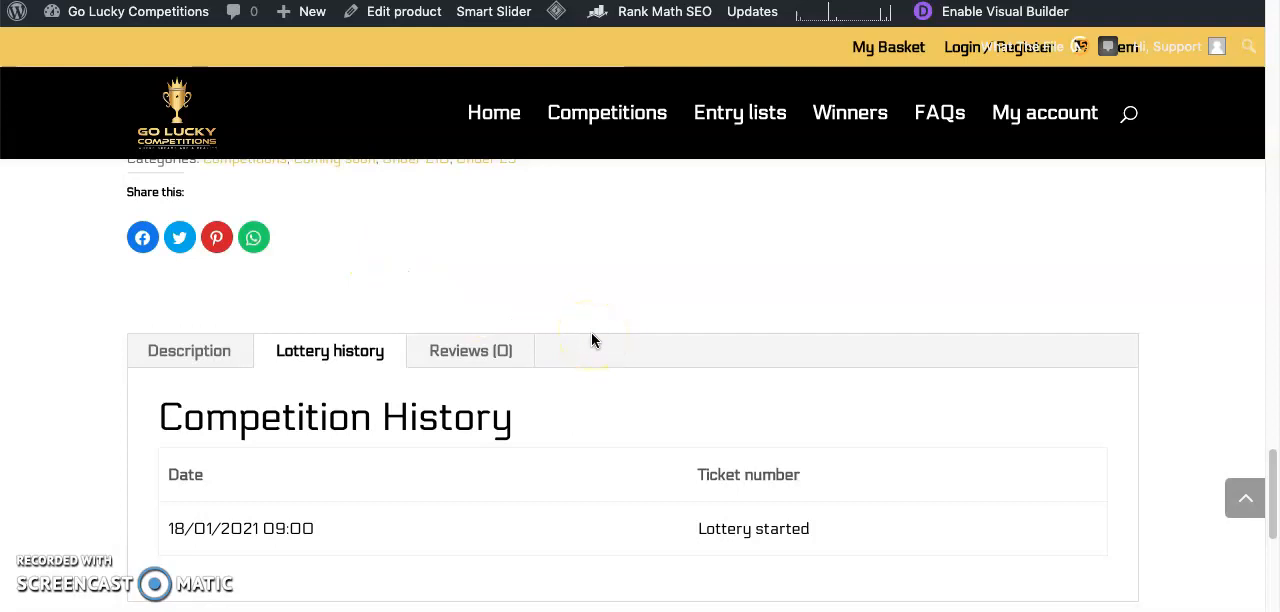
pyautogui.scroll(-1, 592, 341)
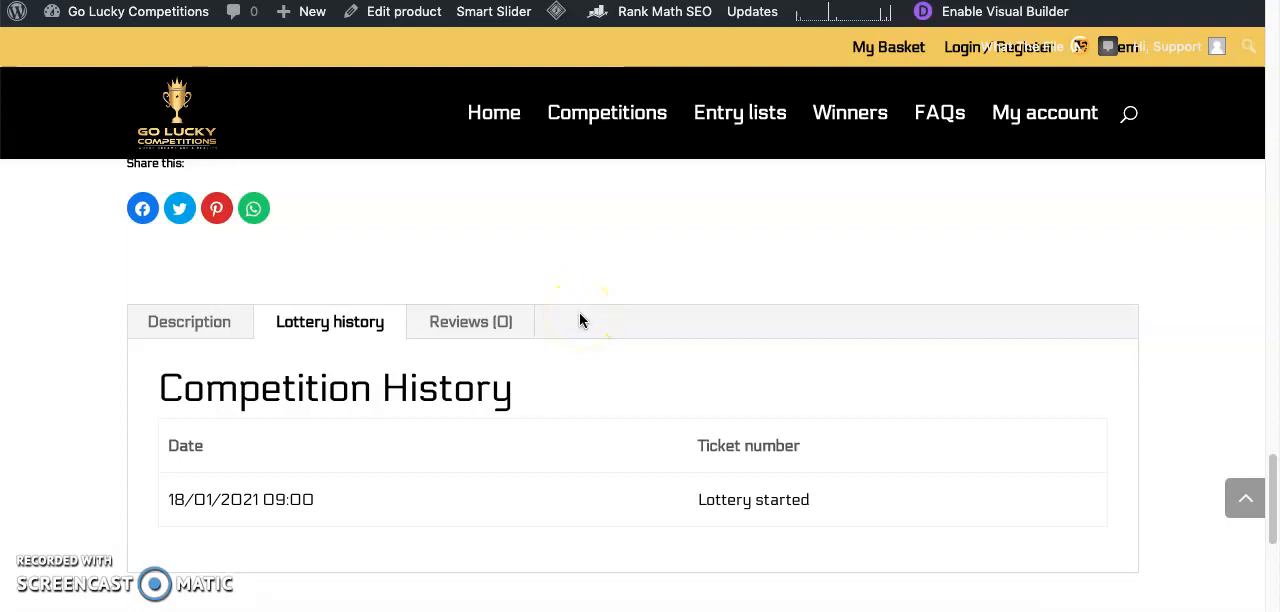
pyautogui.scroll(-1, 570, 330)
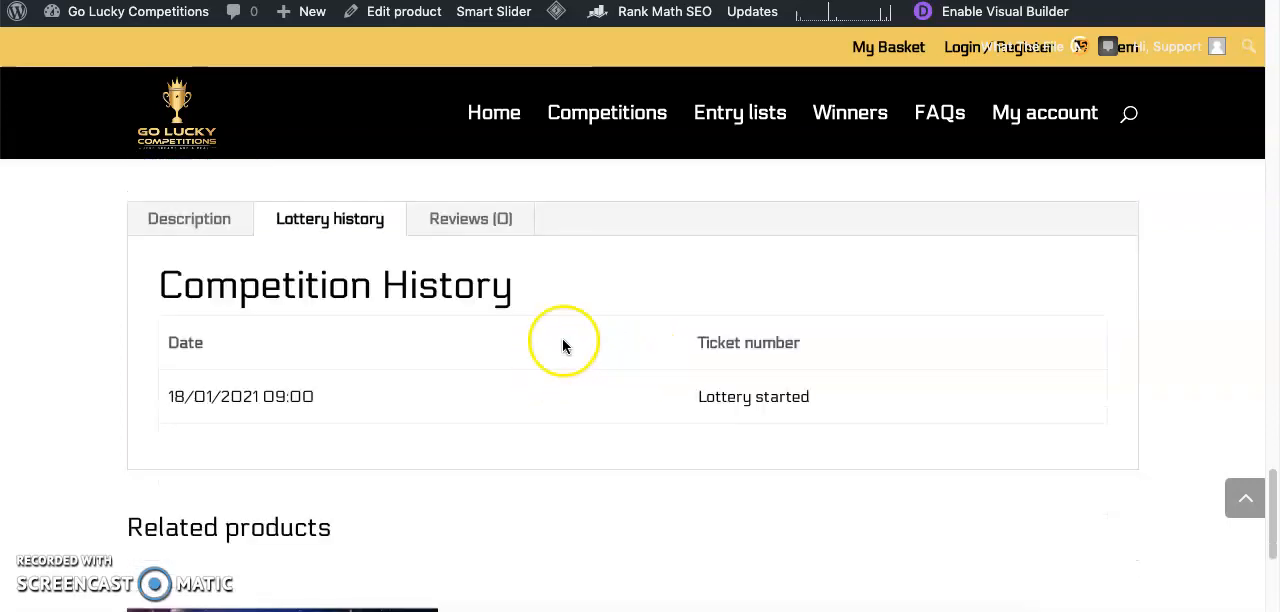
pyautogui.scroll(-1, 372, 280)
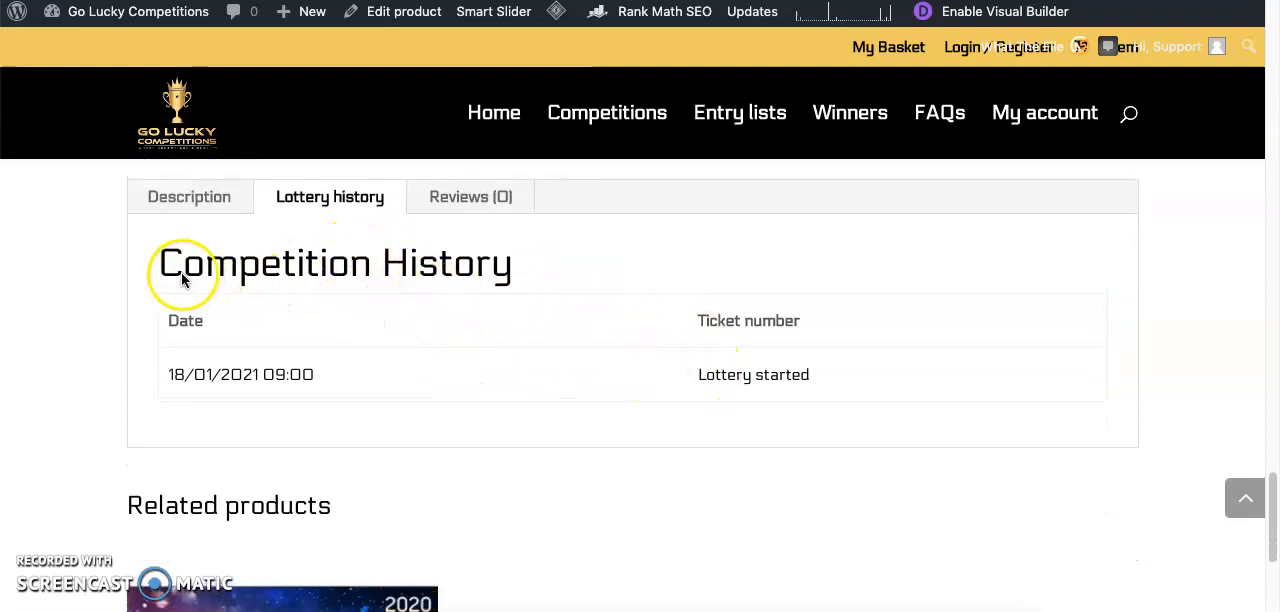
pyautogui.tripleClick(341, 268)
pyautogui.tripleClick(310, 264)
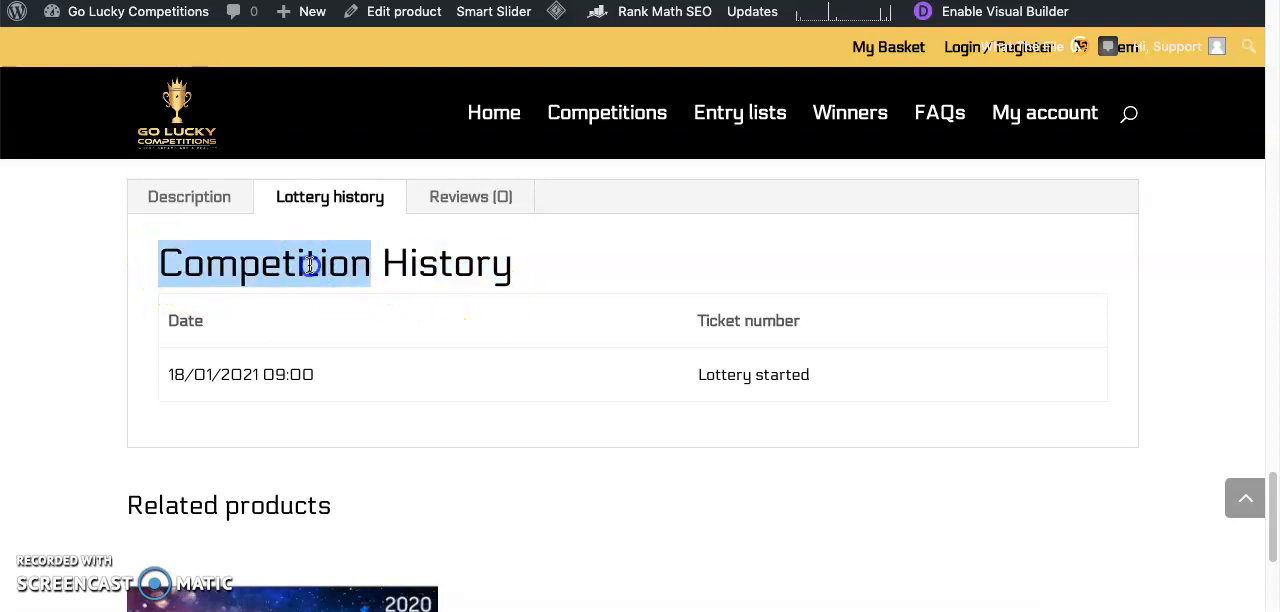
pyautogui.click(337, 278)
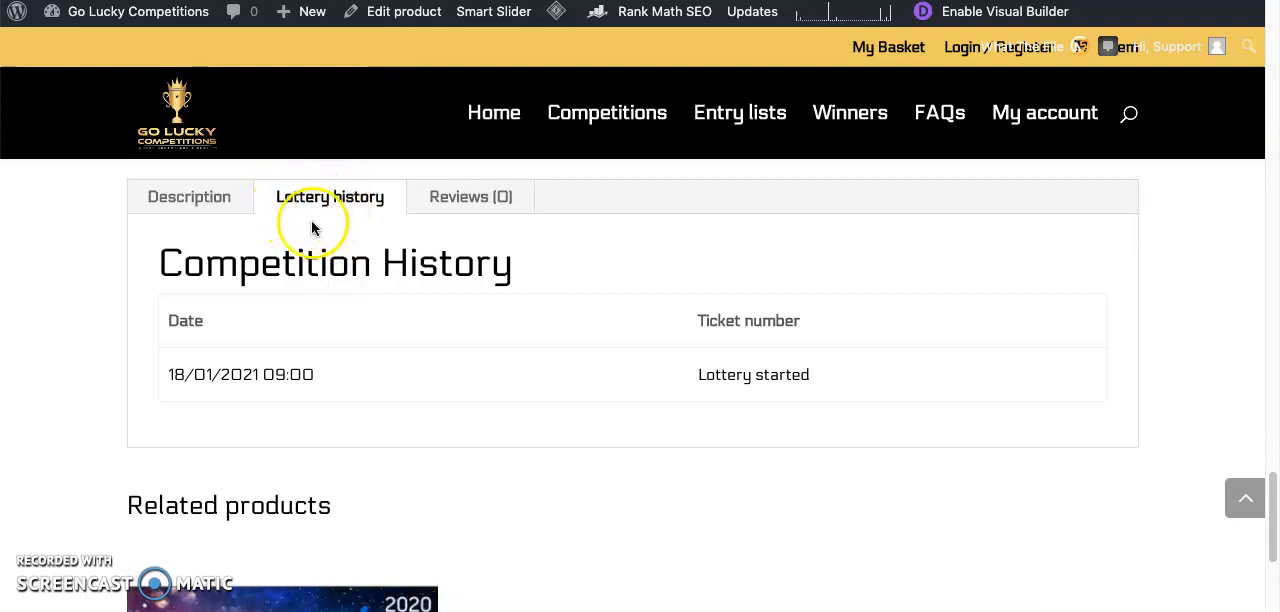
pyautogui.click(697, 375)
pyautogui.moveTo(697, 375); pyautogui.dragTo(752, 376)
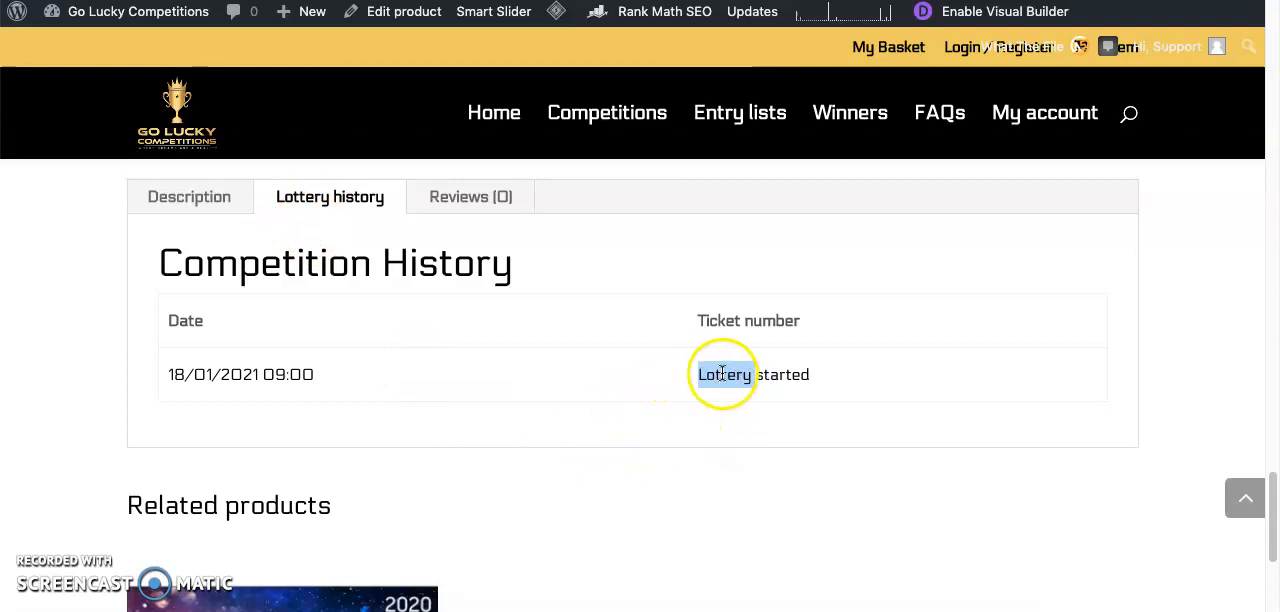
pyautogui.tripleClick(726, 374)
pyautogui.click(313, 200)
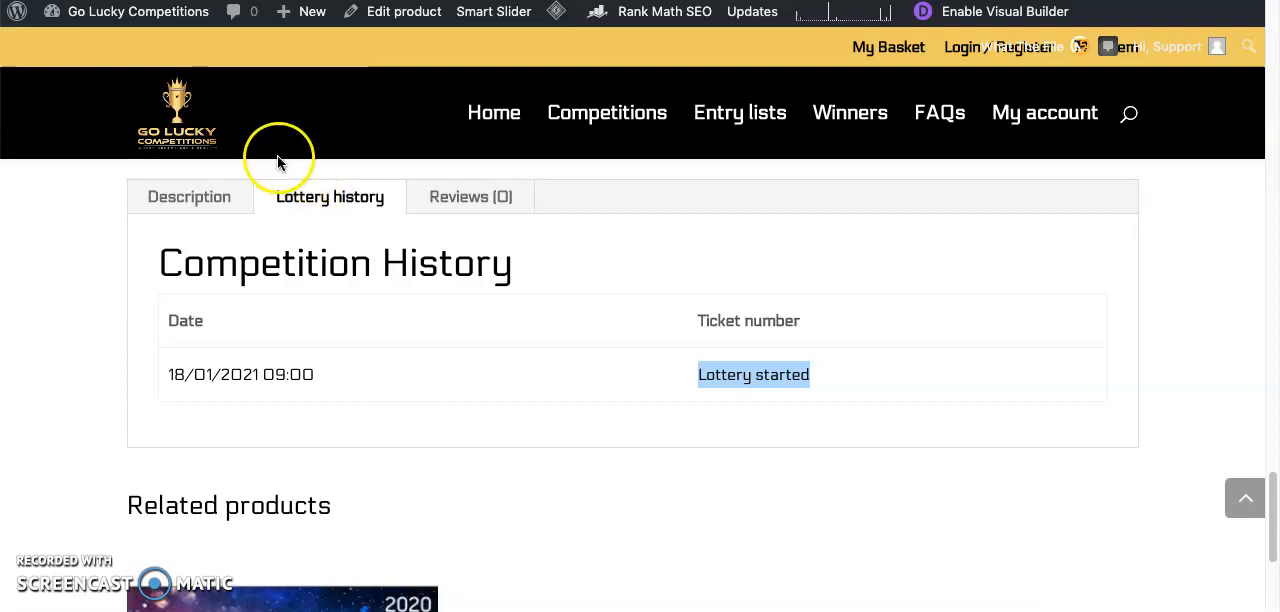
# - Go to the site's admin dashboard and open the page for adding new plugins
pyautogui.moveTo(143, 33)
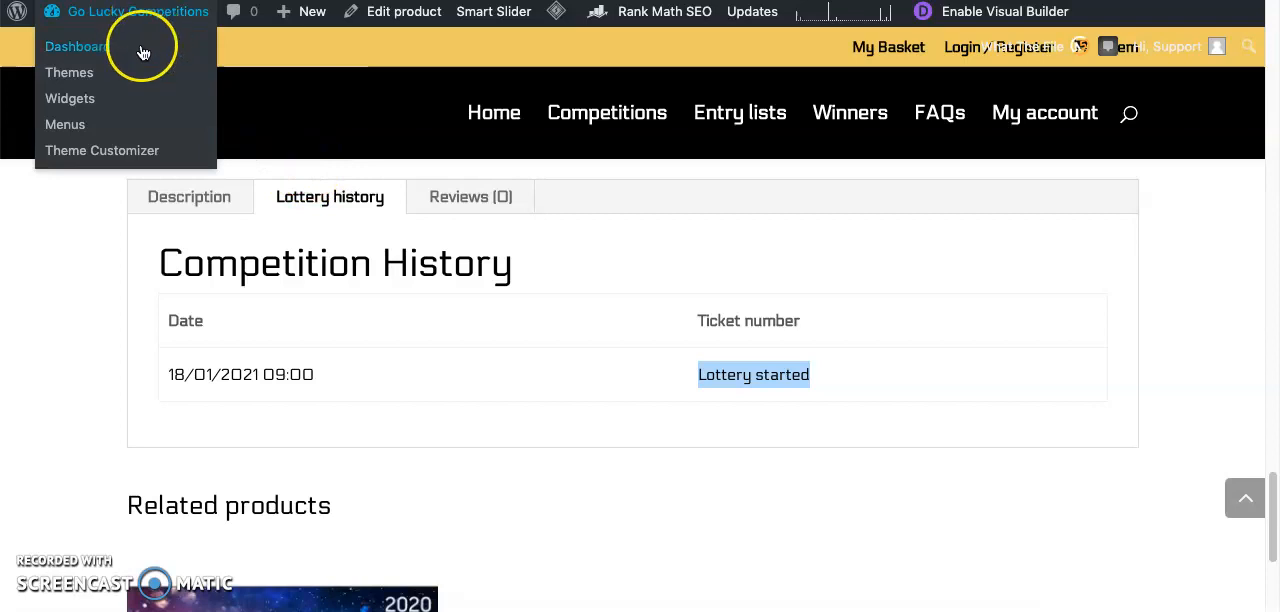
pyautogui.click(141, 46)
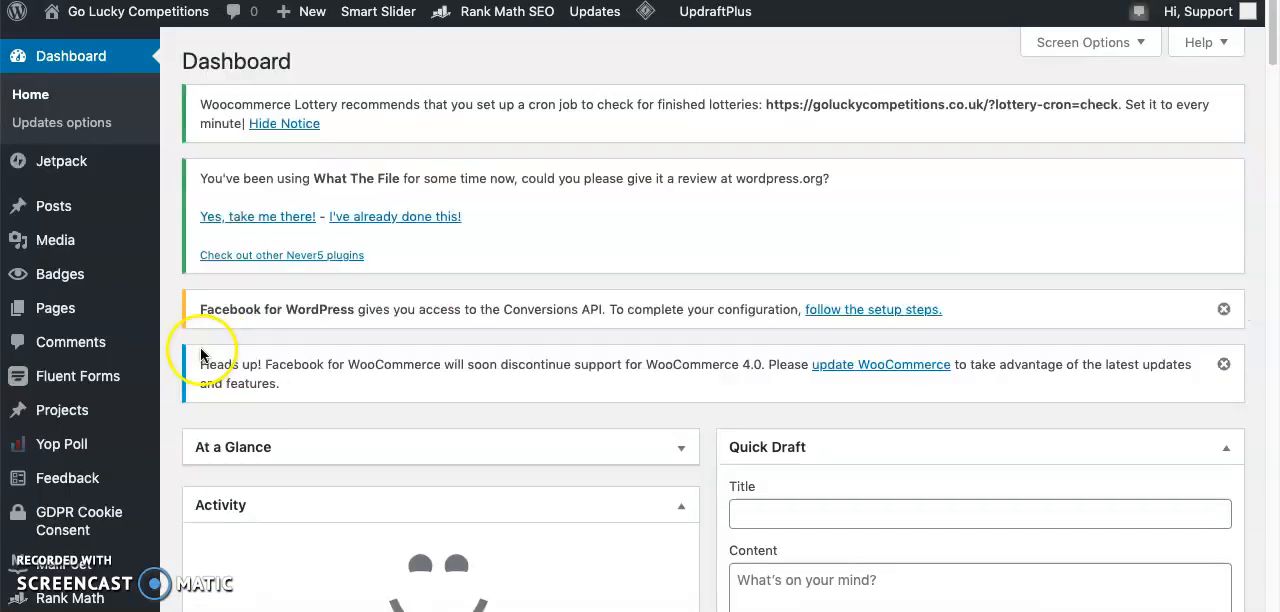
pyautogui.scroll(-3, 105, 480)
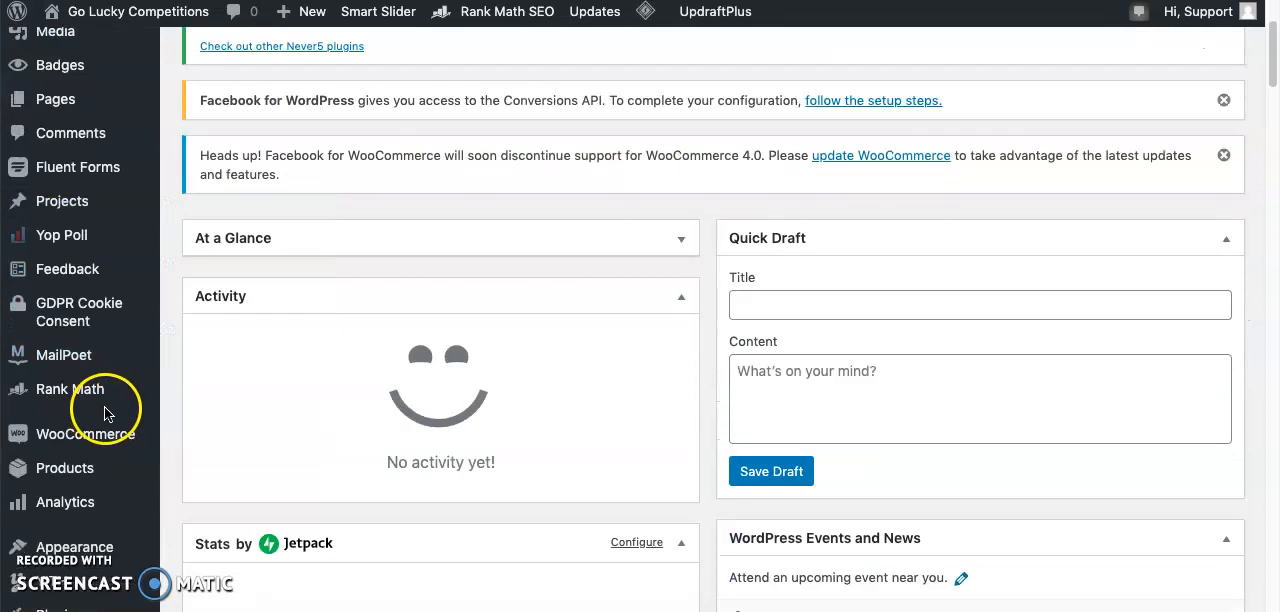
pyautogui.scroll(-5, 103, 410)
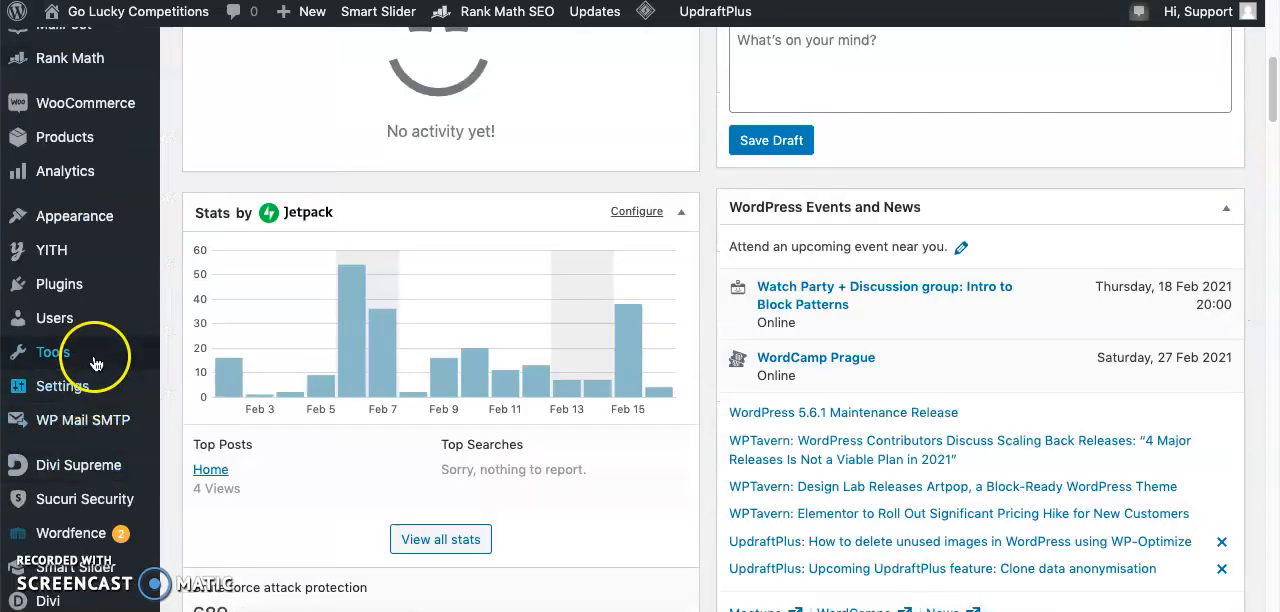
pyautogui.moveTo(100, 286)
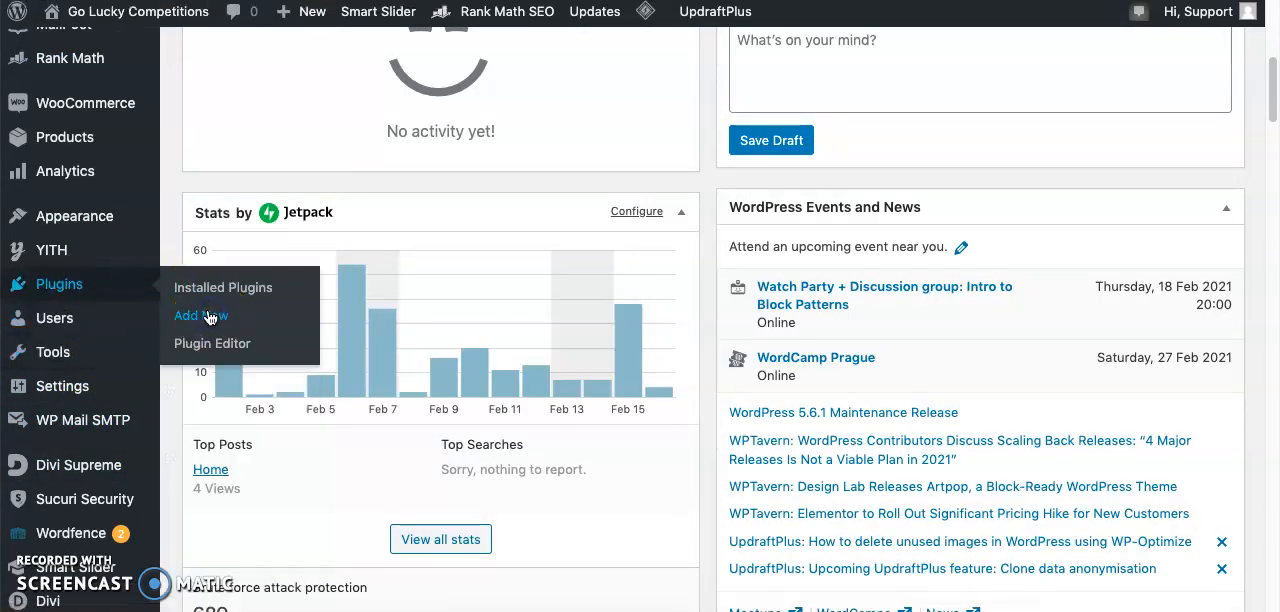
pyautogui.click(220, 348)
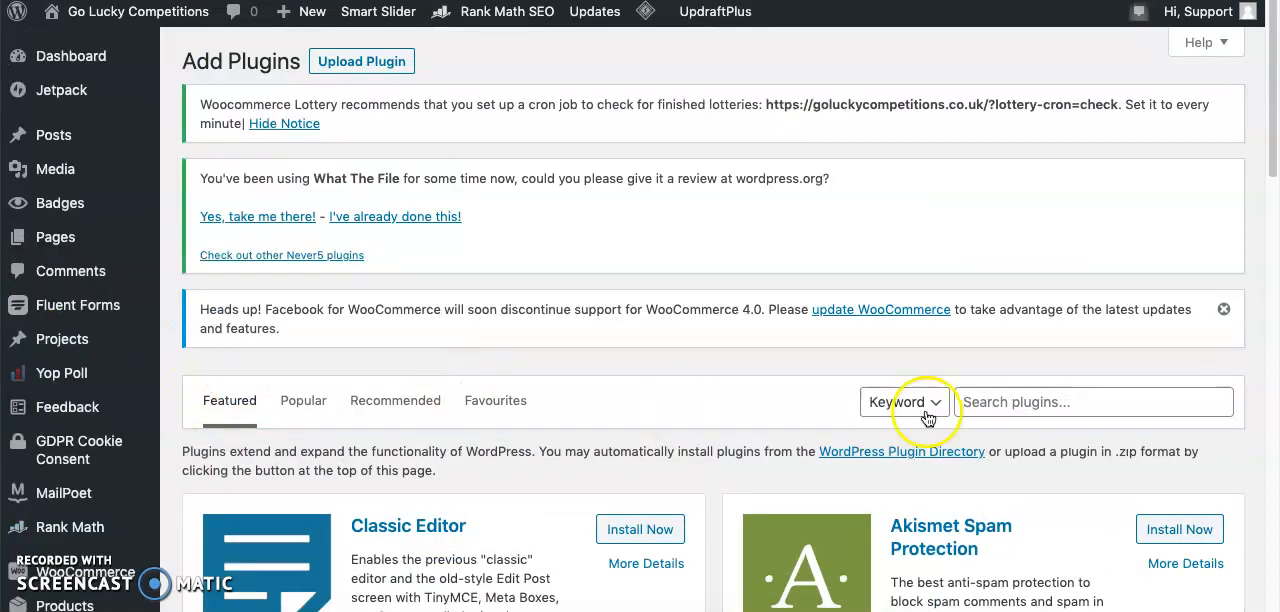
# - Search the plugin directory for "string locator"
pyautogui.click(1022, 410)
pyautogui.write('string loc')
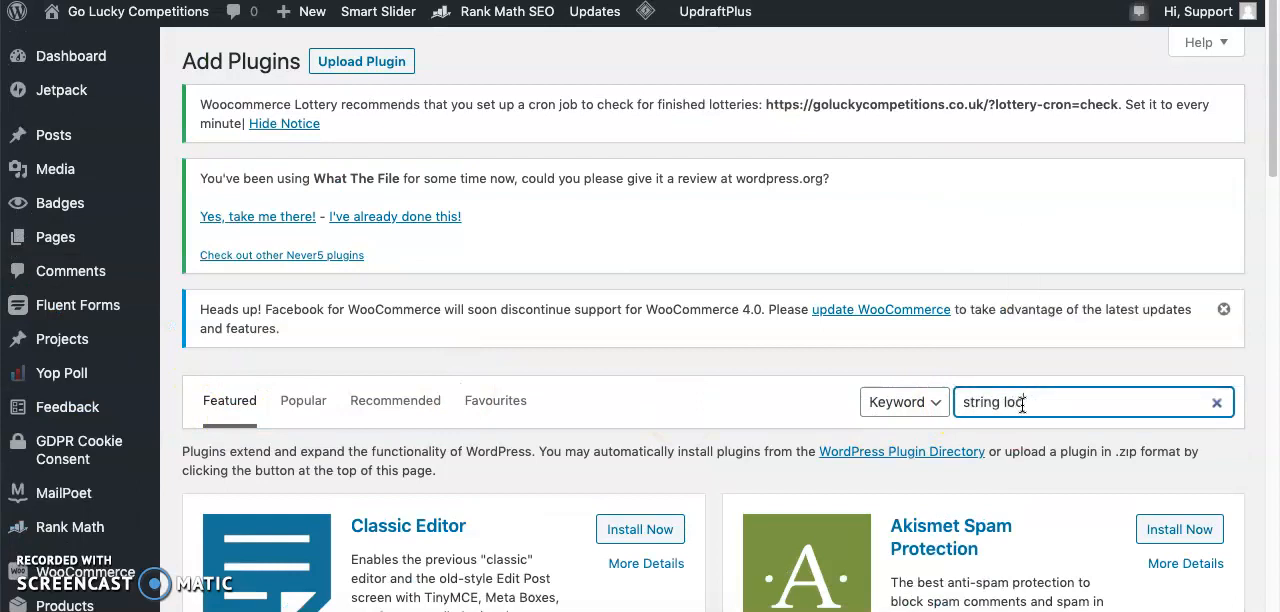
pyautogui.press('BackSpace')
pyautogui.press('BackSpace')
pyautogui.press('BackSpace')
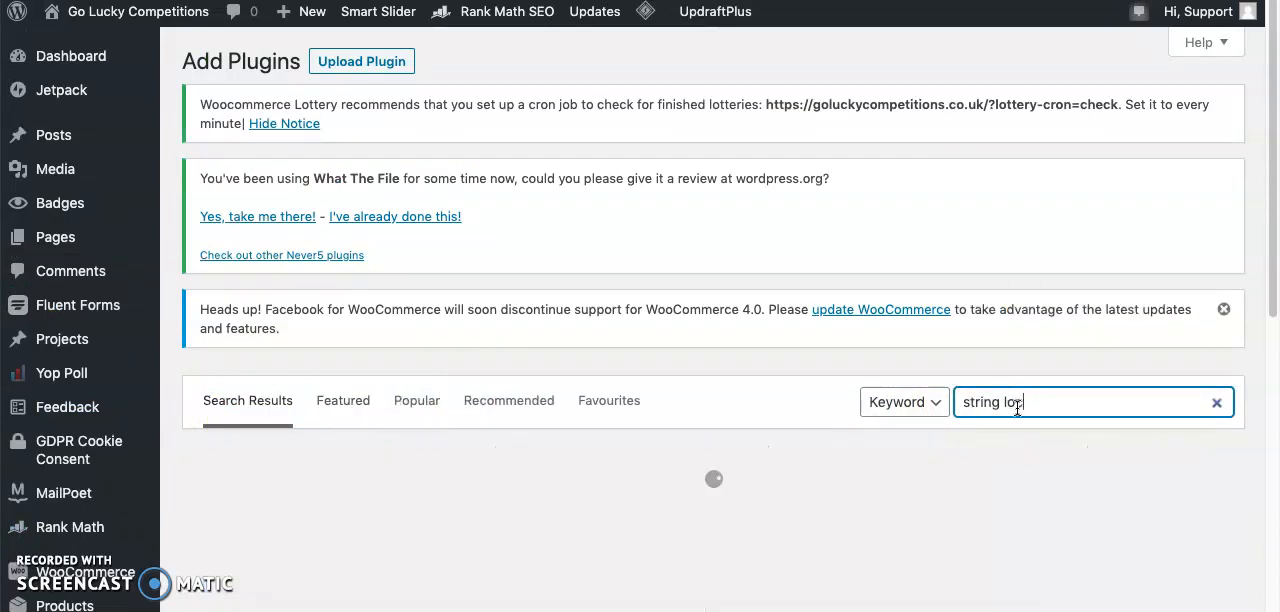
pyautogui.write('catoe')
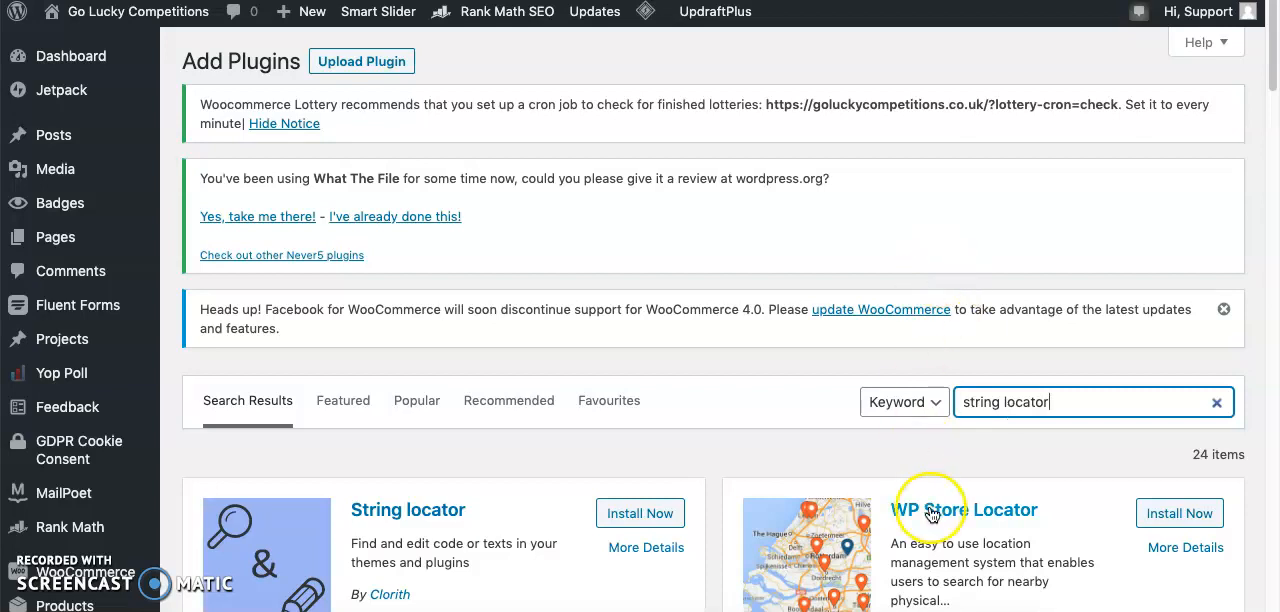
# - Install and activate the String locator plugin by Clorith
pyautogui.scroll(-1, 628, 485)
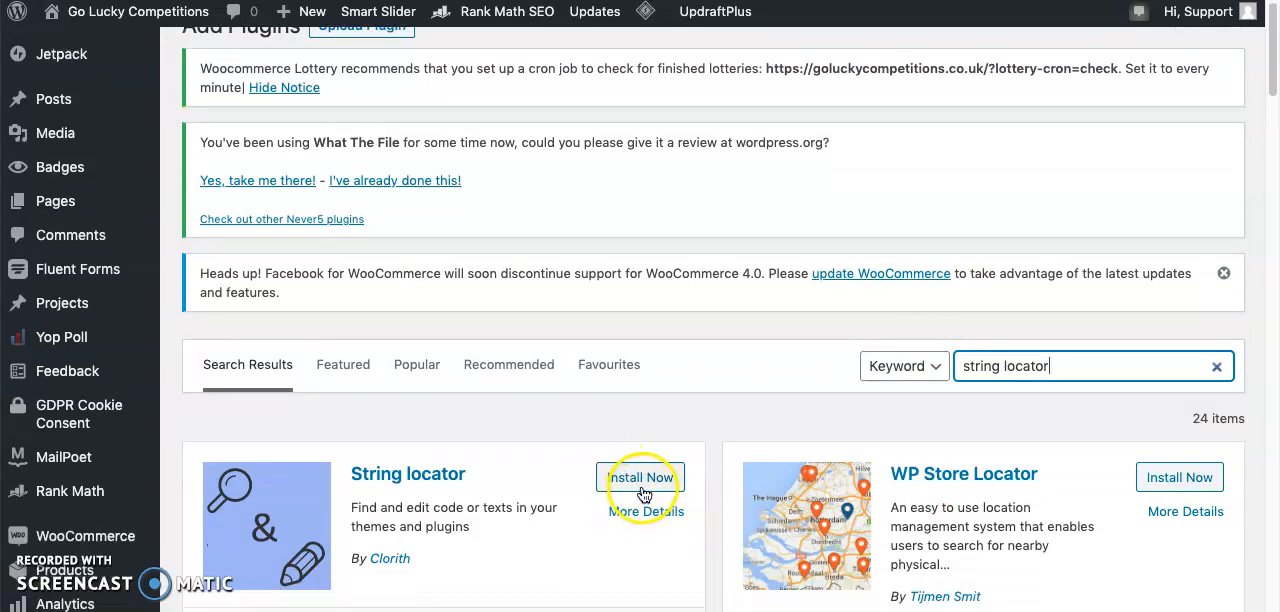
pyautogui.click(642, 478)
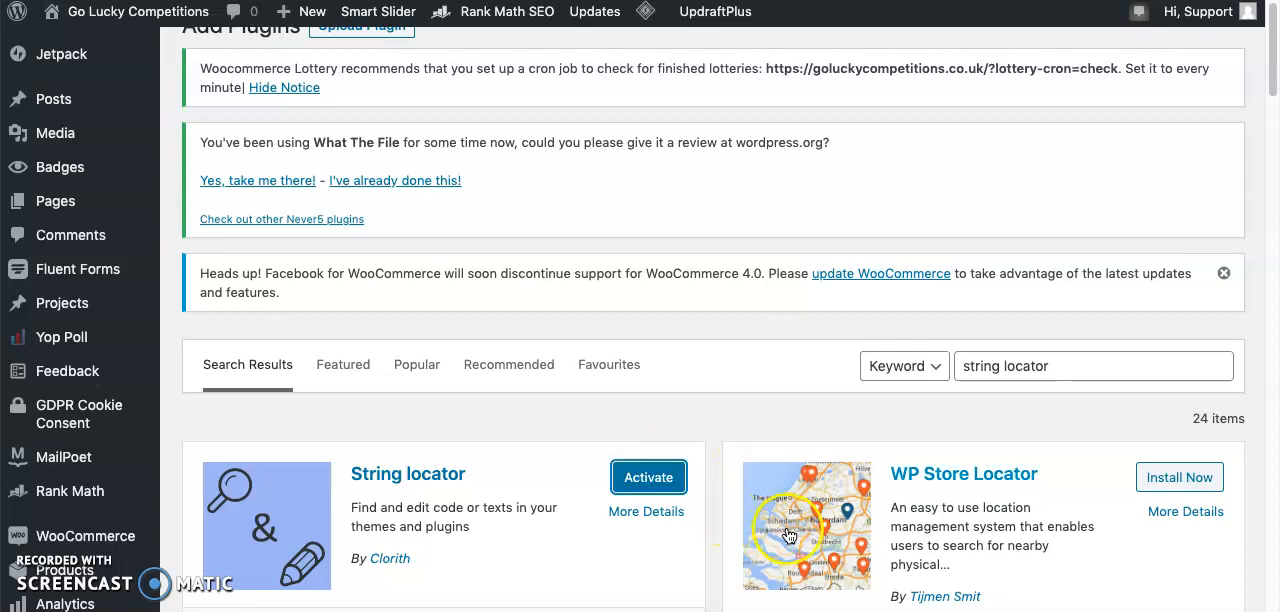
pyautogui.scroll(-1, 640, 480)
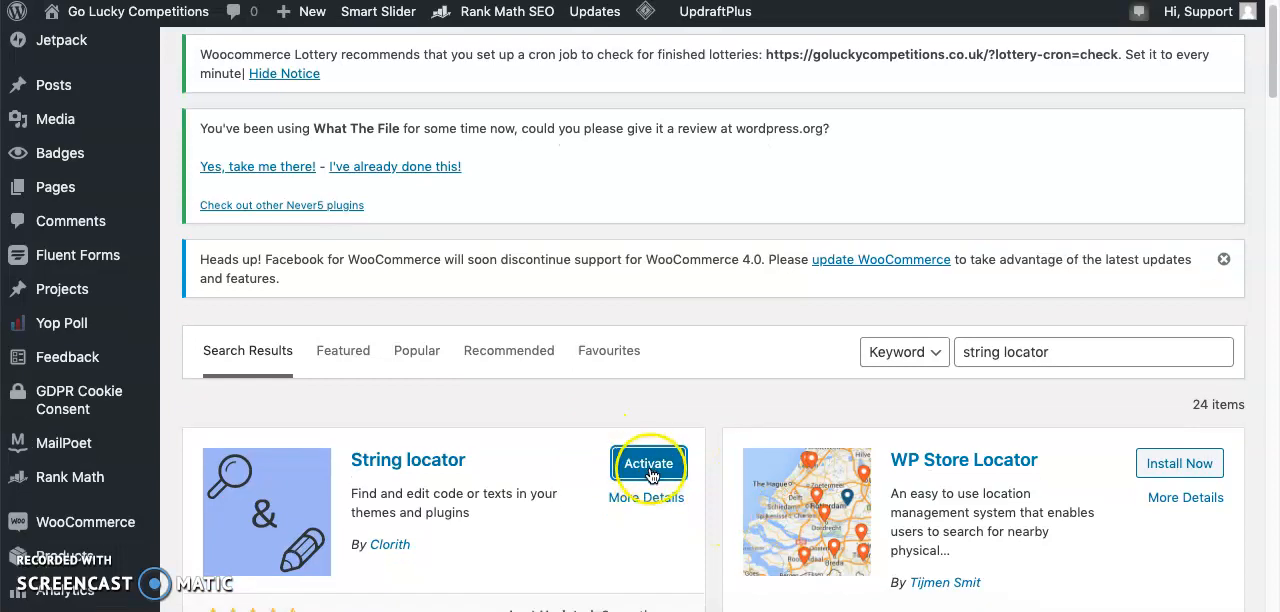
pyautogui.click(657, 470)
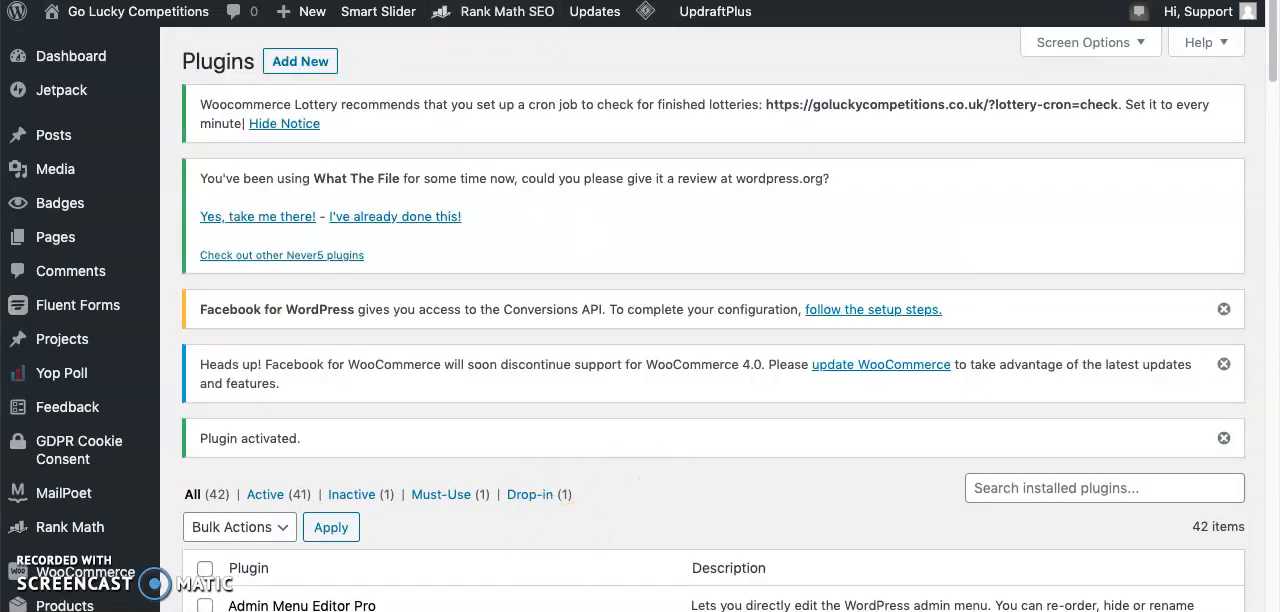
# - Open the String Locator tool in the site's admin area
pyautogui.scroll(-5, 410, 302)
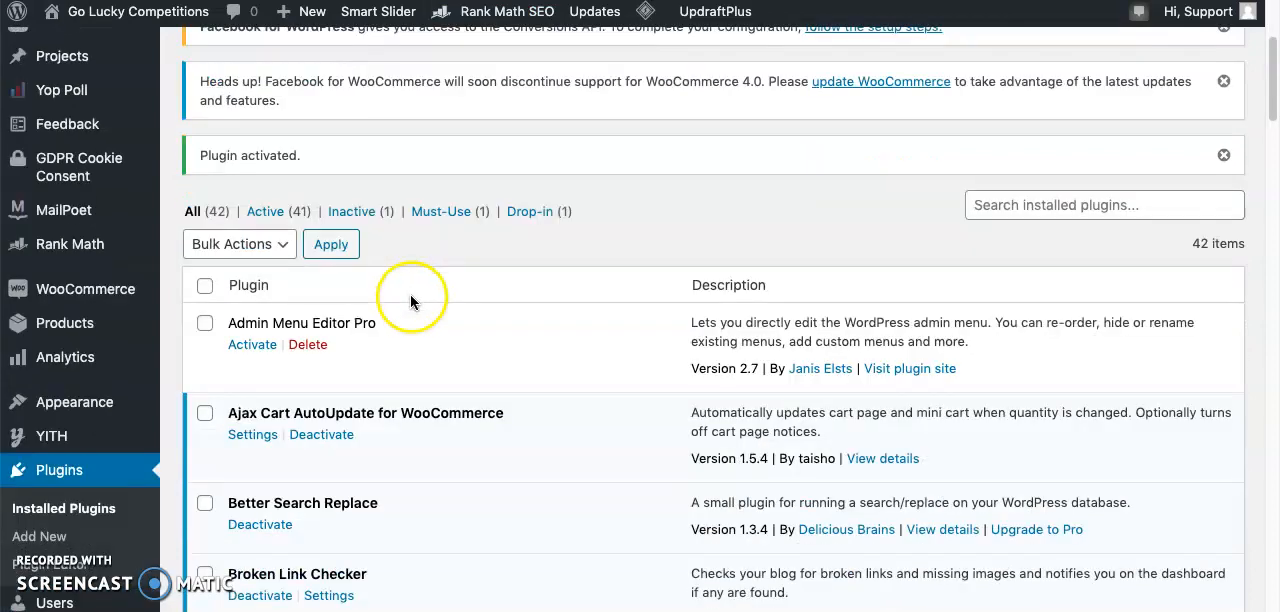
pyautogui.scroll(-12, 410, 302)
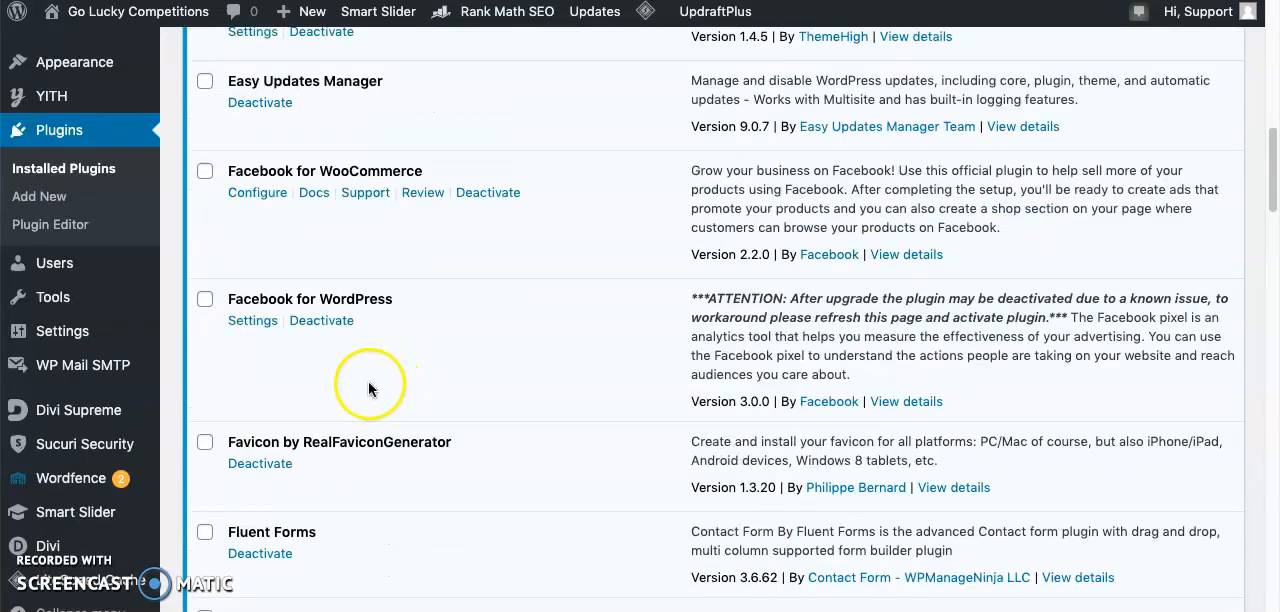
pyautogui.moveTo(100, 296)
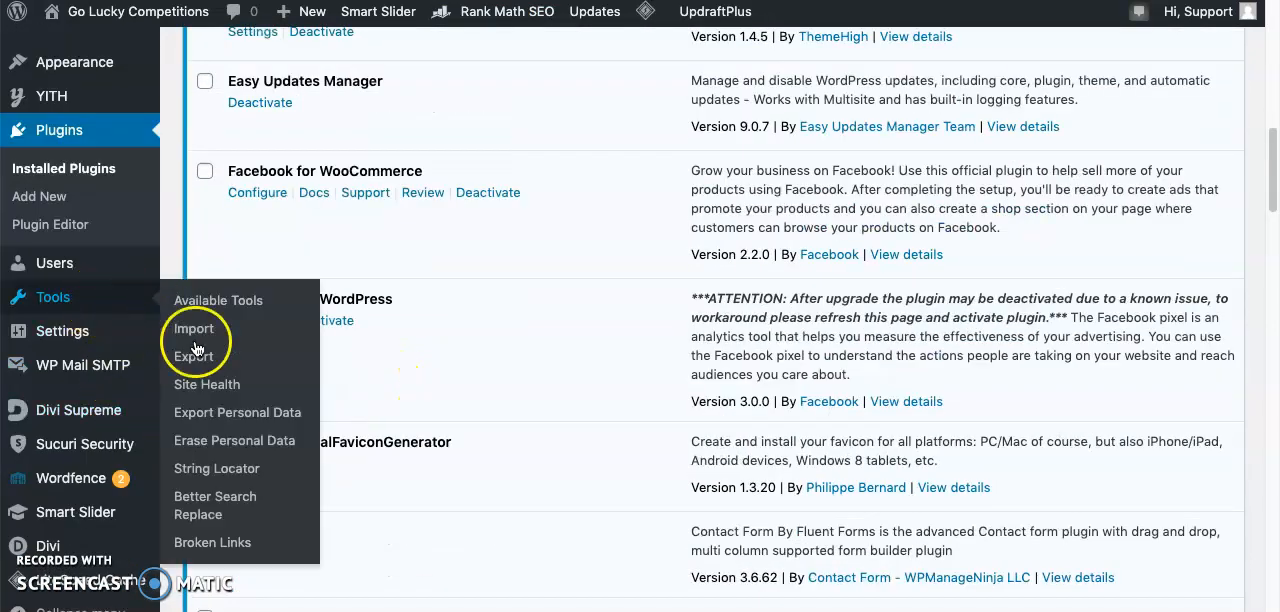
pyautogui.click(247, 476)
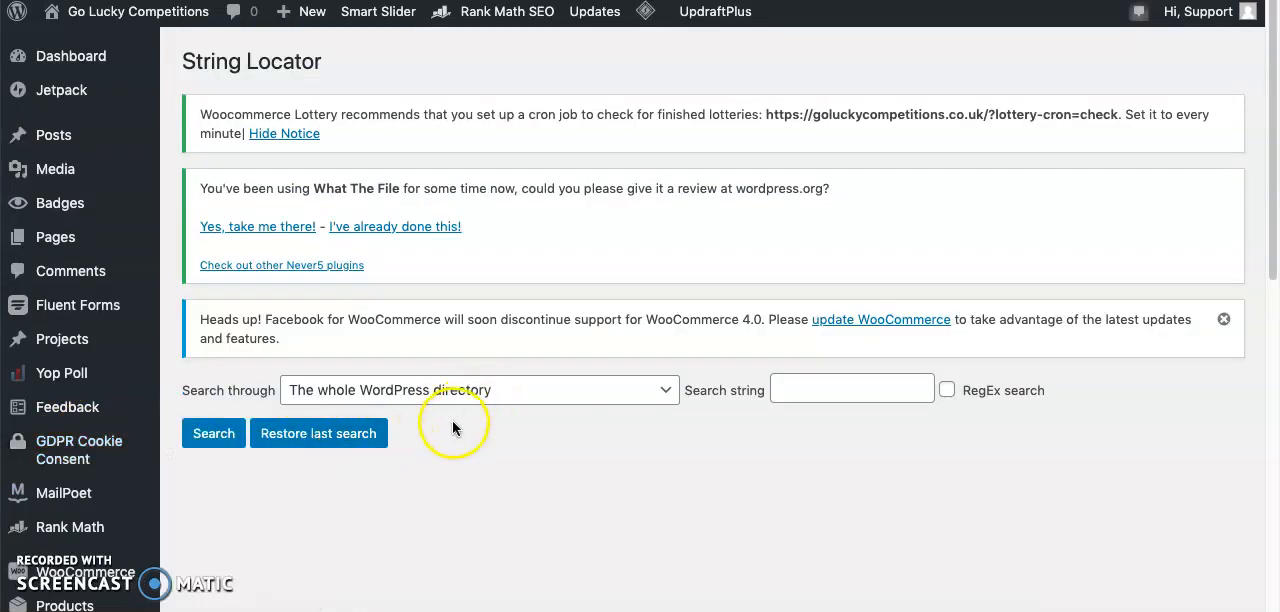
# - Search the whole WordPress directory for the string "Lottery History"
pyautogui.click(521, 400)
pyautogui.scroll(-2, 486, 451)
pyautogui.scroll(-2, 485, 453)
pyautogui.scroll(-5, 485, 452)
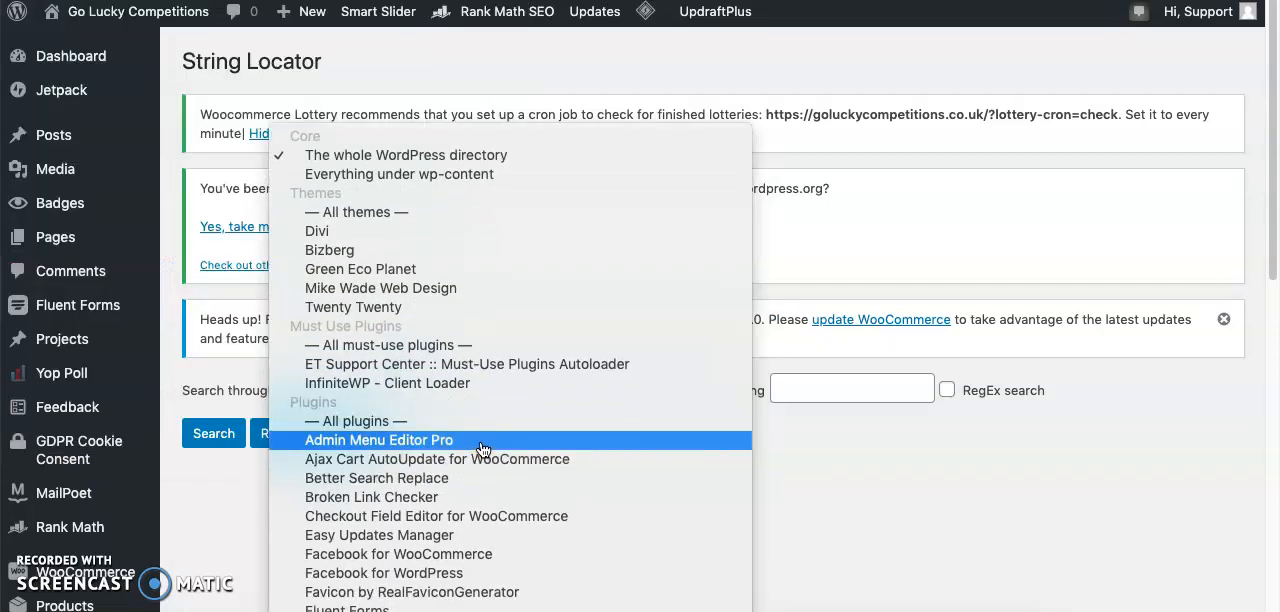
pyautogui.click(345, 158)
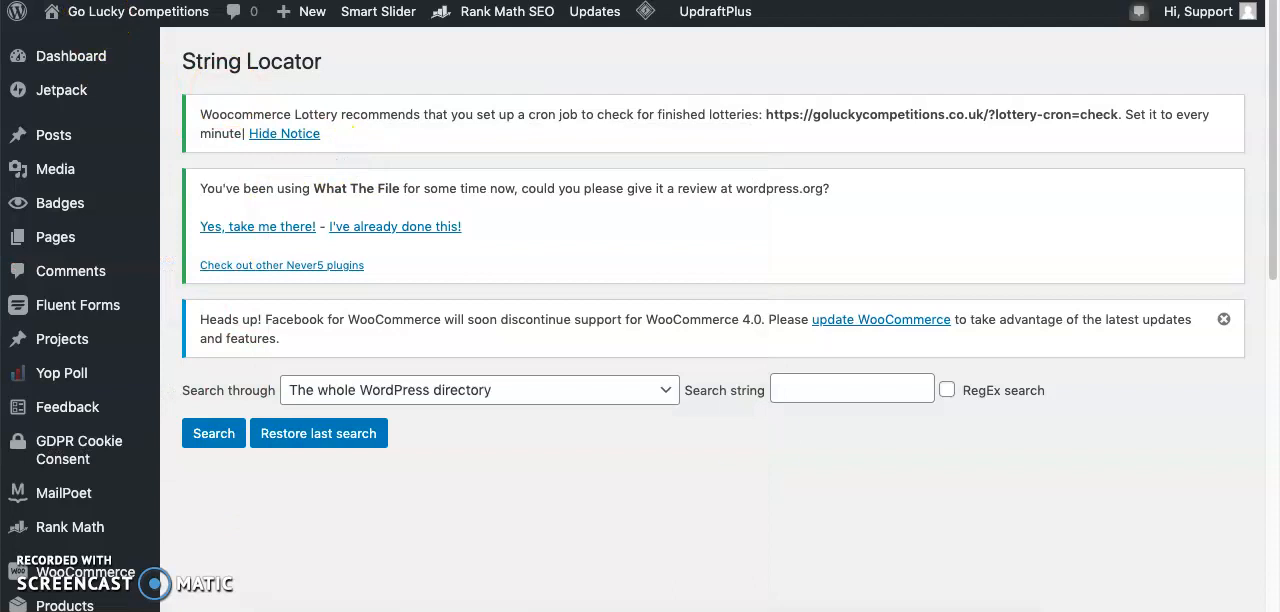
pyautogui.click(805, 396)
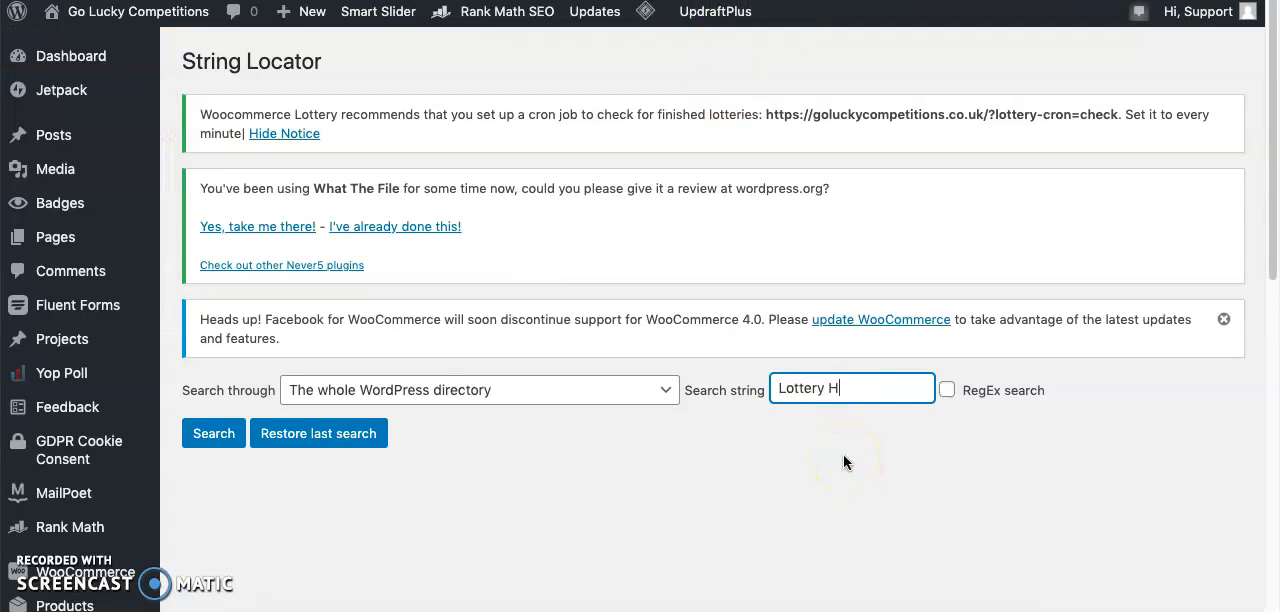
pyautogui.write('ry')
pyautogui.click(203, 436)
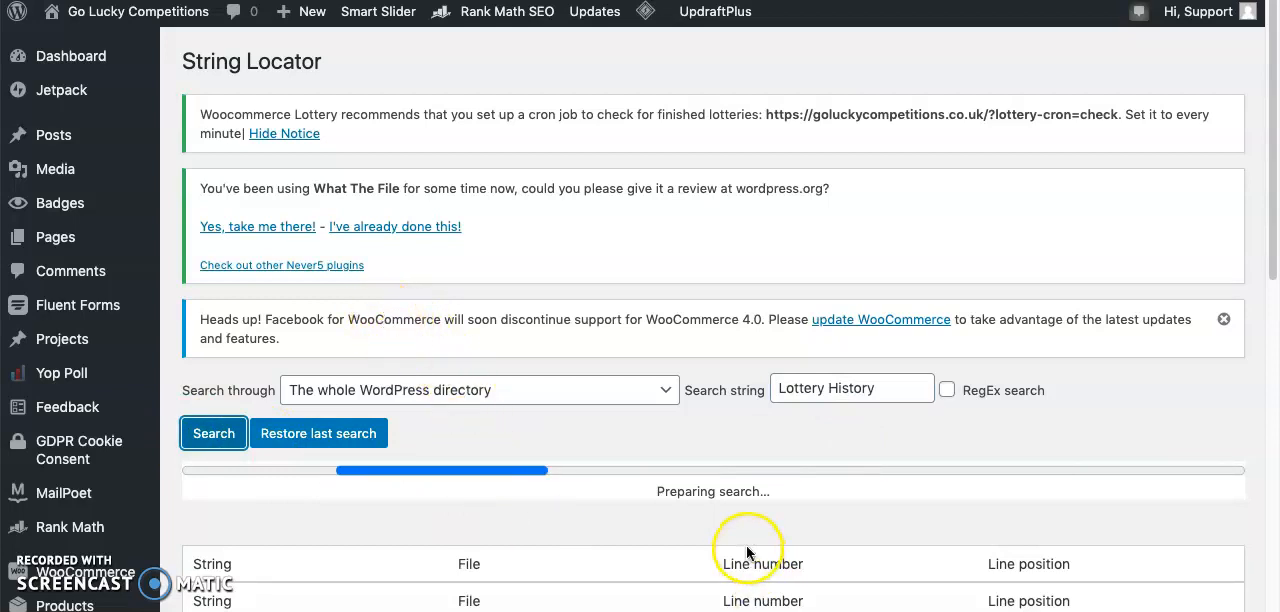
# - Review the "Lottery History" search results for the history tab template and compare them with the product page's tabs
pyautogui.scroll(-3, 652, 528)
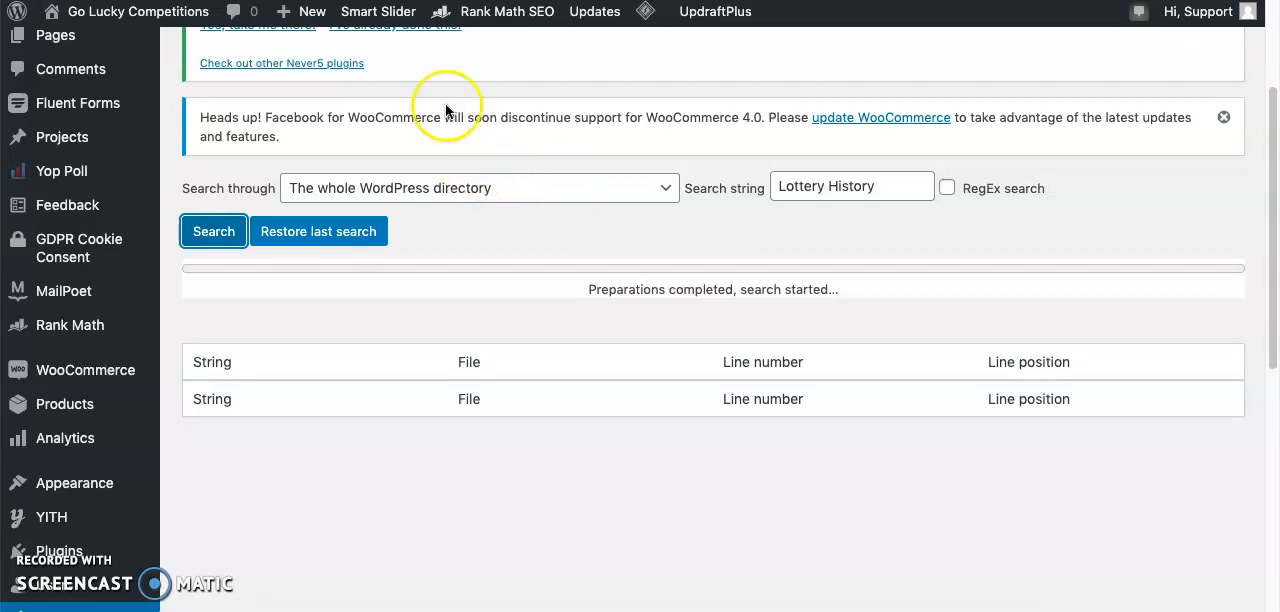
pyautogui.click(490, 1)
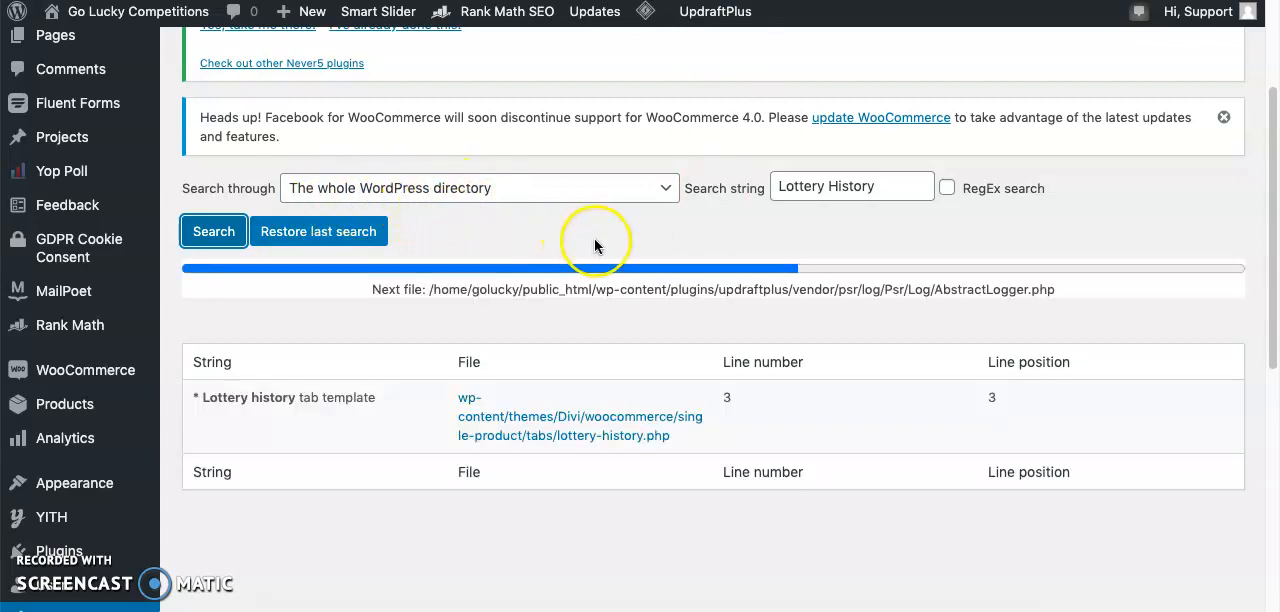
pyautogui.moveTo(506, 392)
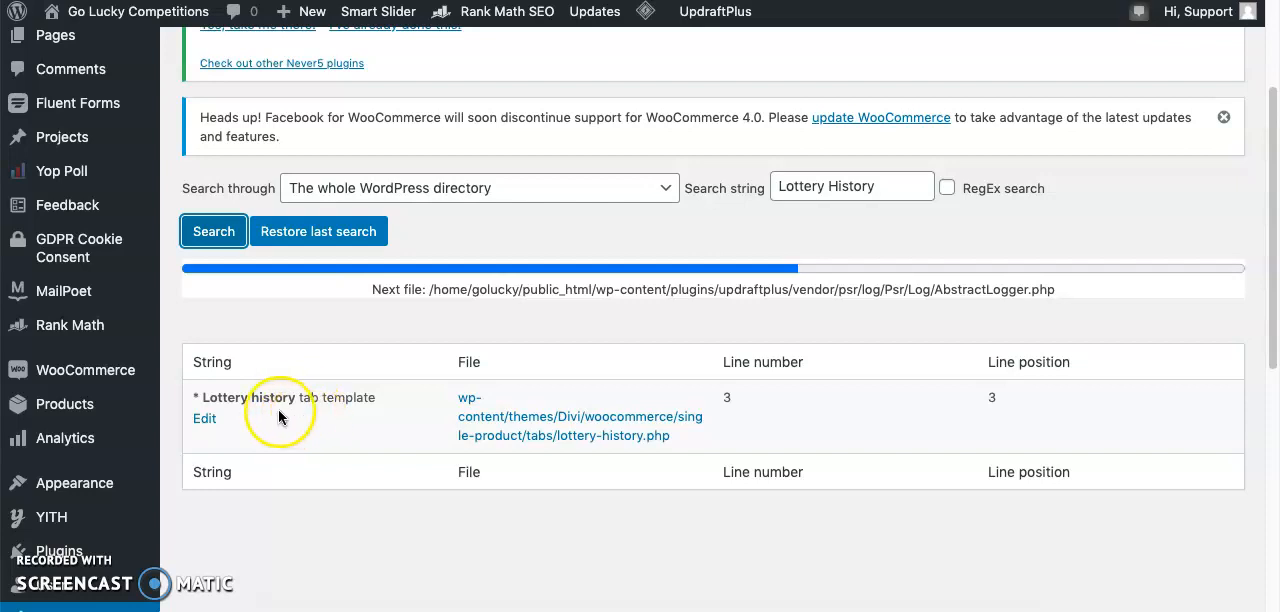
pyautogui.doubleClick(322, 403)
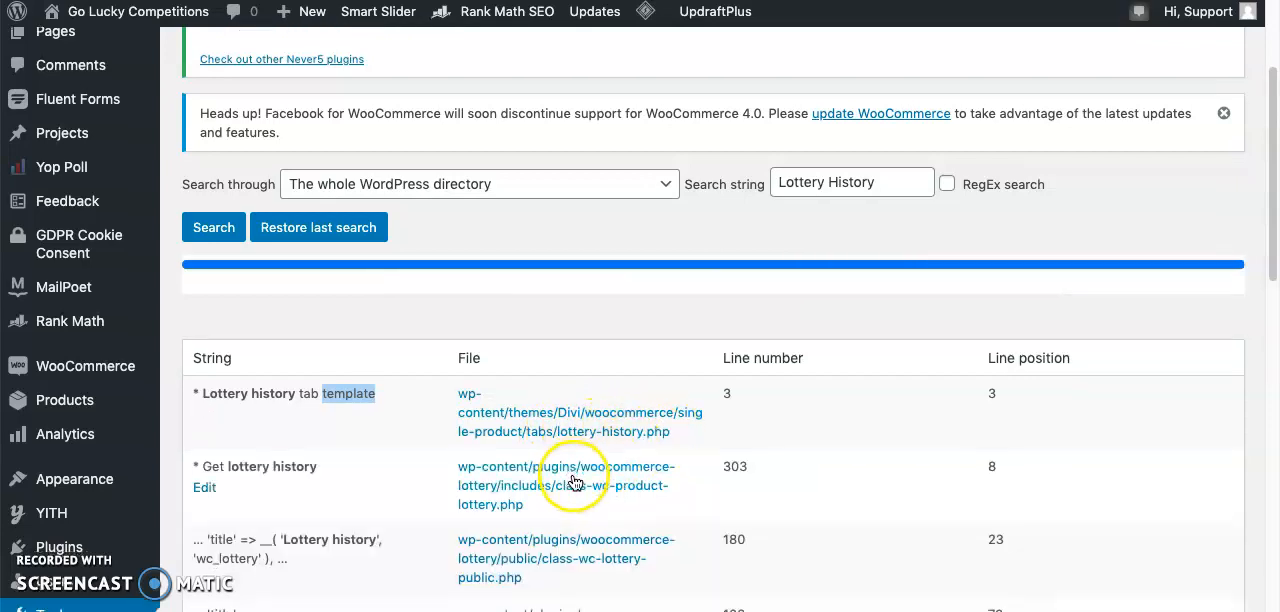
pyautogui.scroll(-2, 460, 455)
pyautogui.scroll(-3, 338, 441)
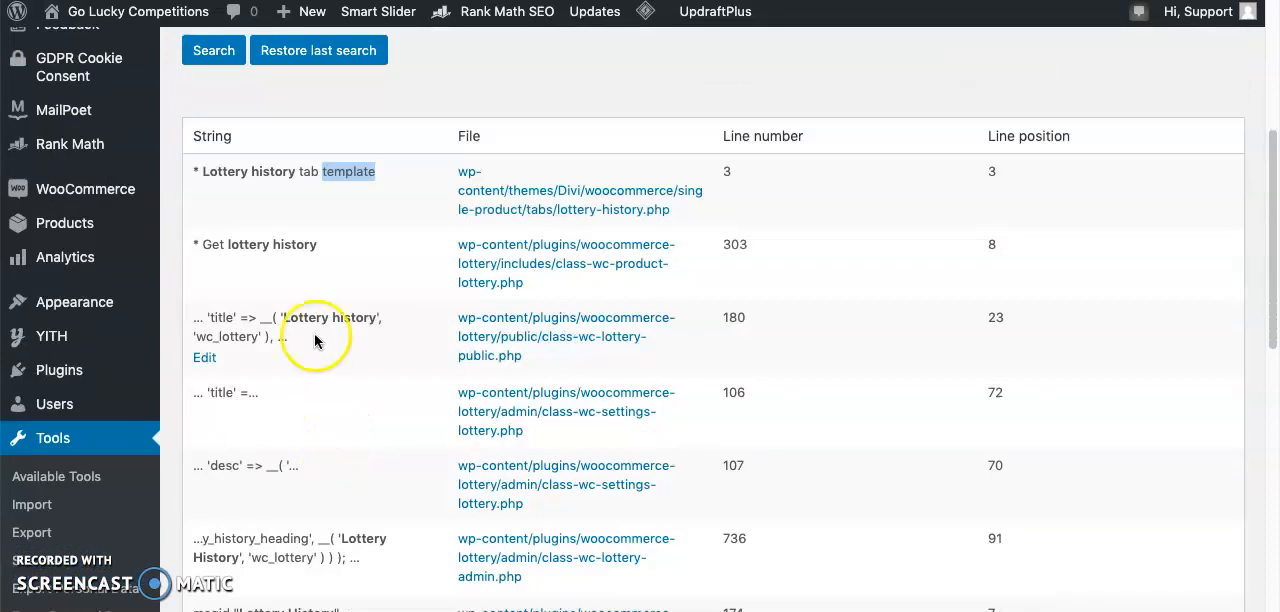
pyautogui.scroll(-7, 322, 308)
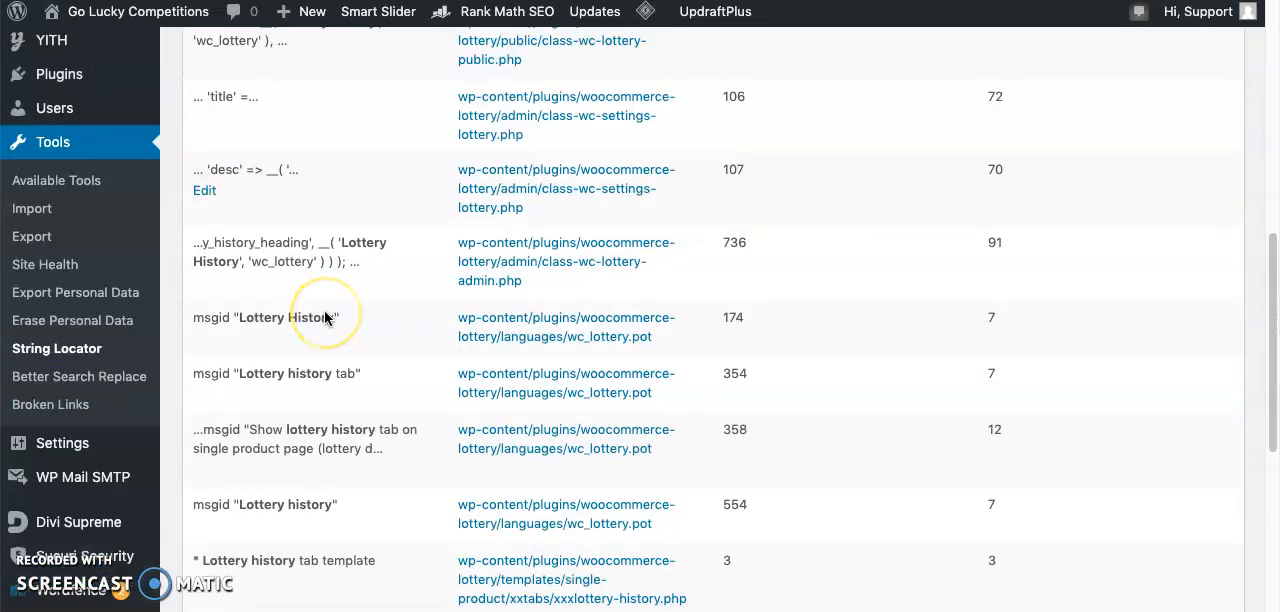
pyautogui.scroll(-12, 325, 318)
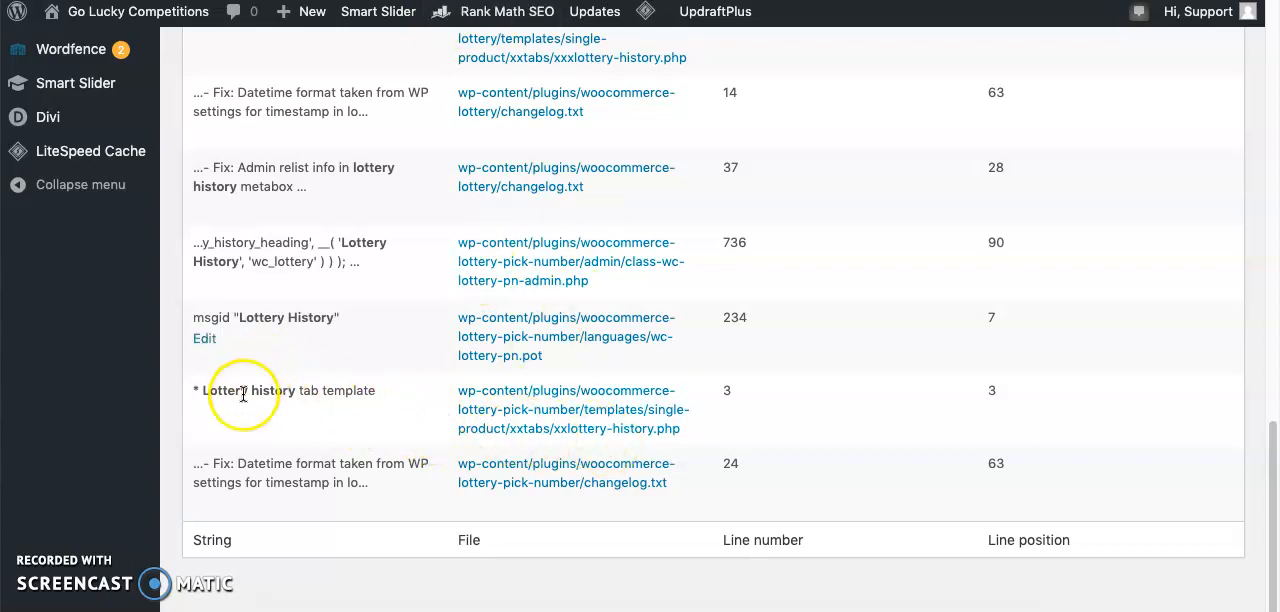
pyautogui.moveTo(229, 393); pyautogui.dragTo(362, 391)
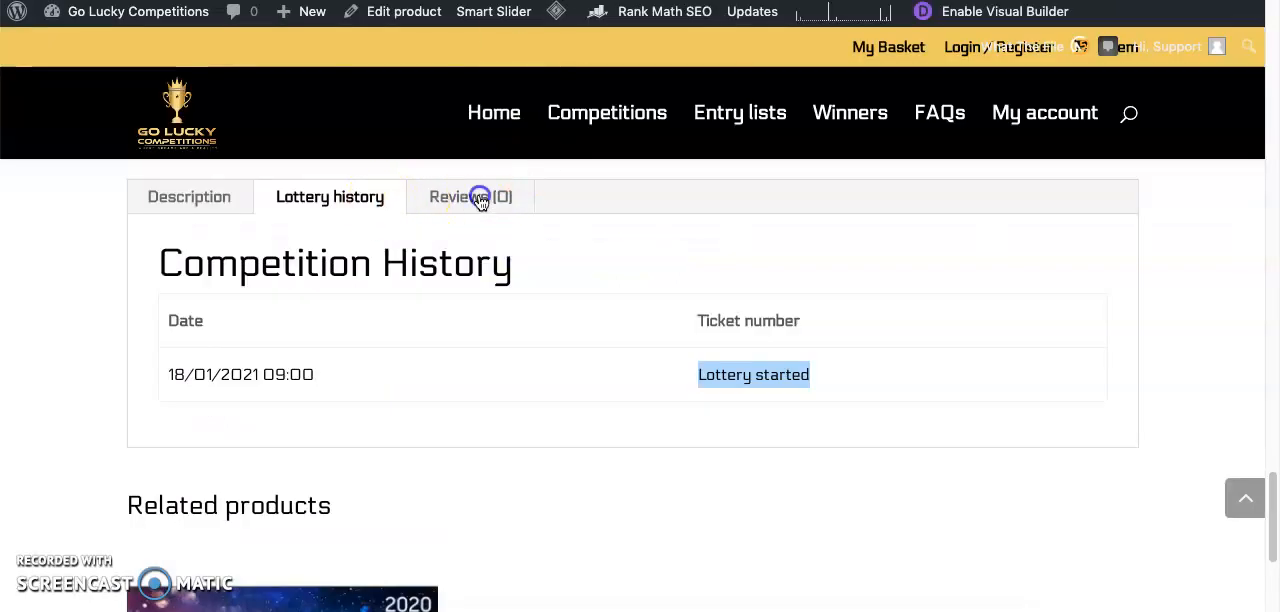
pyautogui.click(480, 200)
pyautogui.click(194, 204)
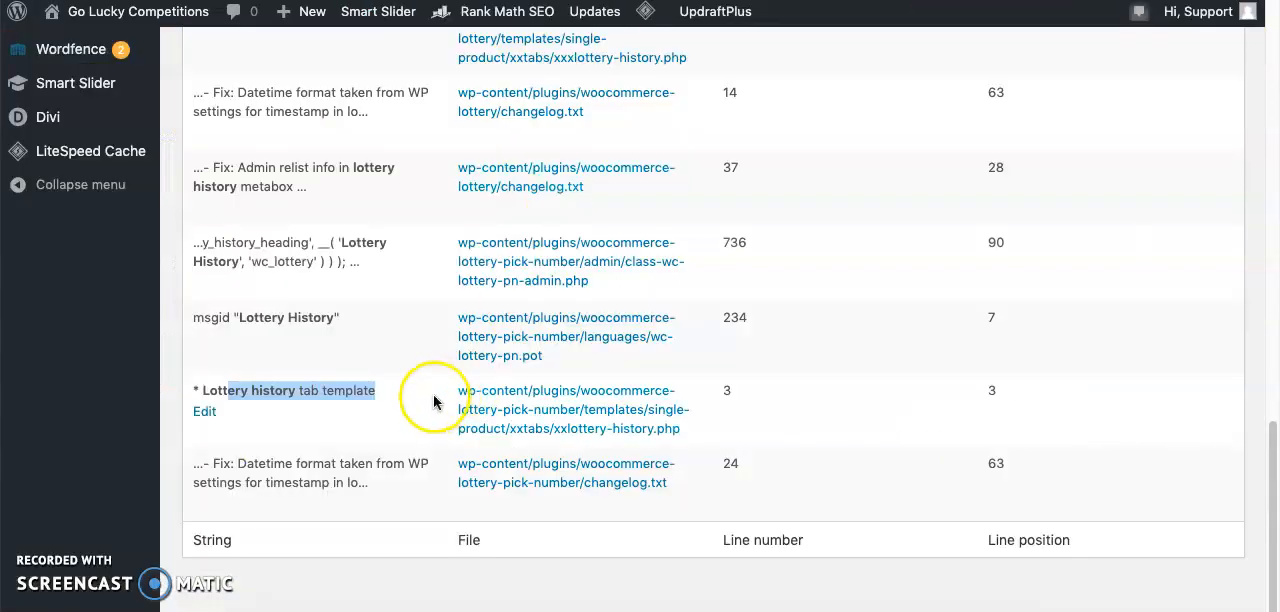
# - Open the woocommerce-lottery-pick-number plugin's xxlottery-history.php file for editing and search its code for "Lottery history"
pyautogui.click(543, 436)
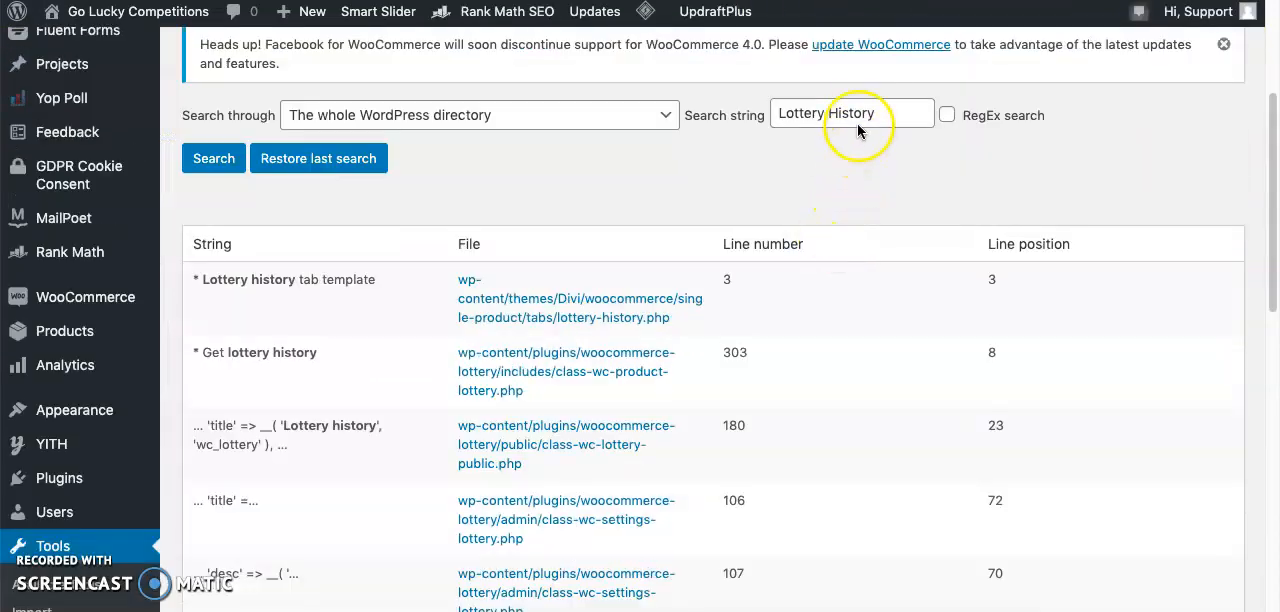
pyautogui.click(860, 114)
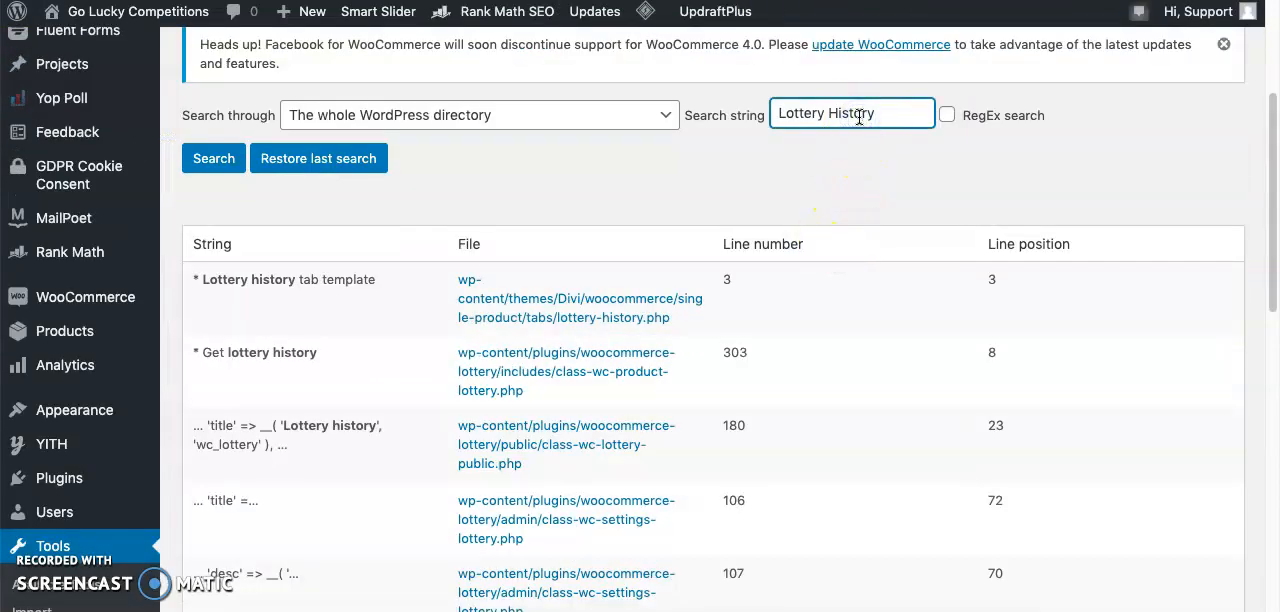
pyautogui.tripleClick(858, 116)
pyautogui.hotkey('ctrl', 'c')
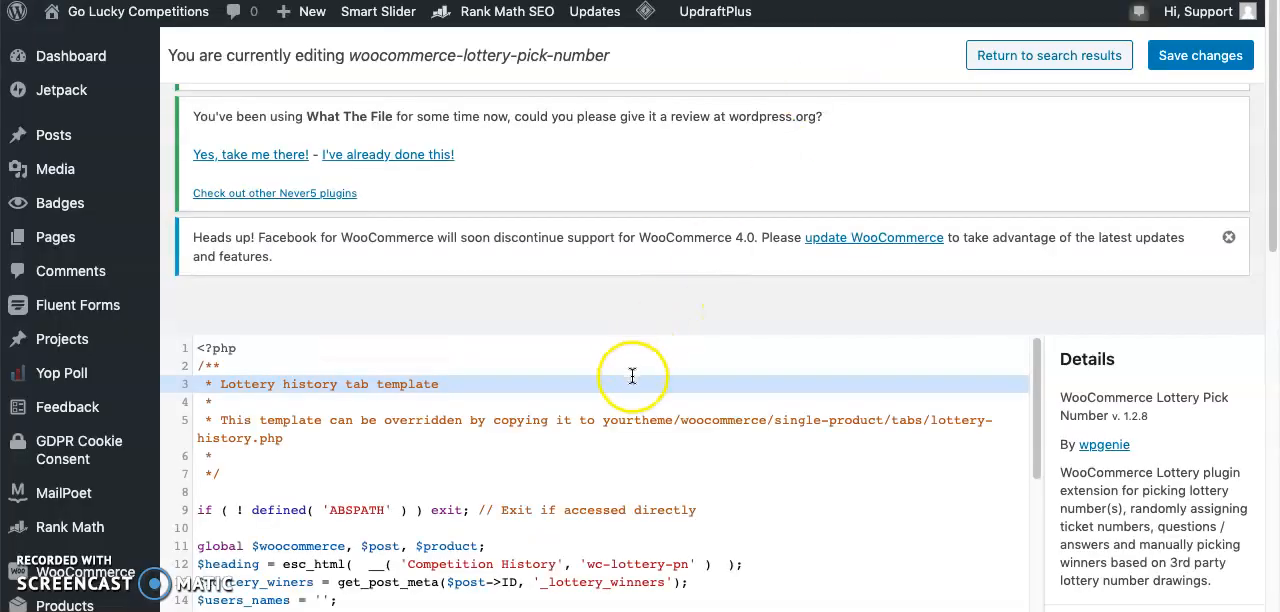
pyautogui.hotkey('ctrl', 'f')
pyautogui.hotkey('ctrl', 'v')
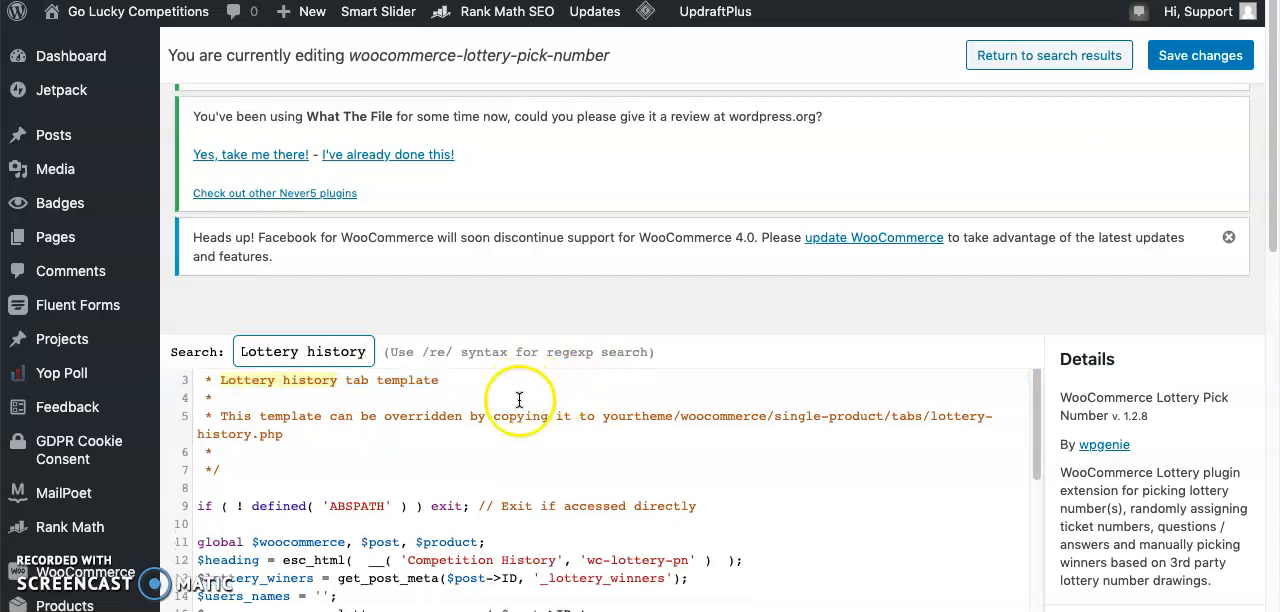
# - Examine the plugin template's code for the heading and other lottery wording shown in the history tab
pyautogui.scroll(-3, 540, 405)
pyautogui.scroll(-3, 780, 280)
pyautogui.scroll(-5, 690, 335)
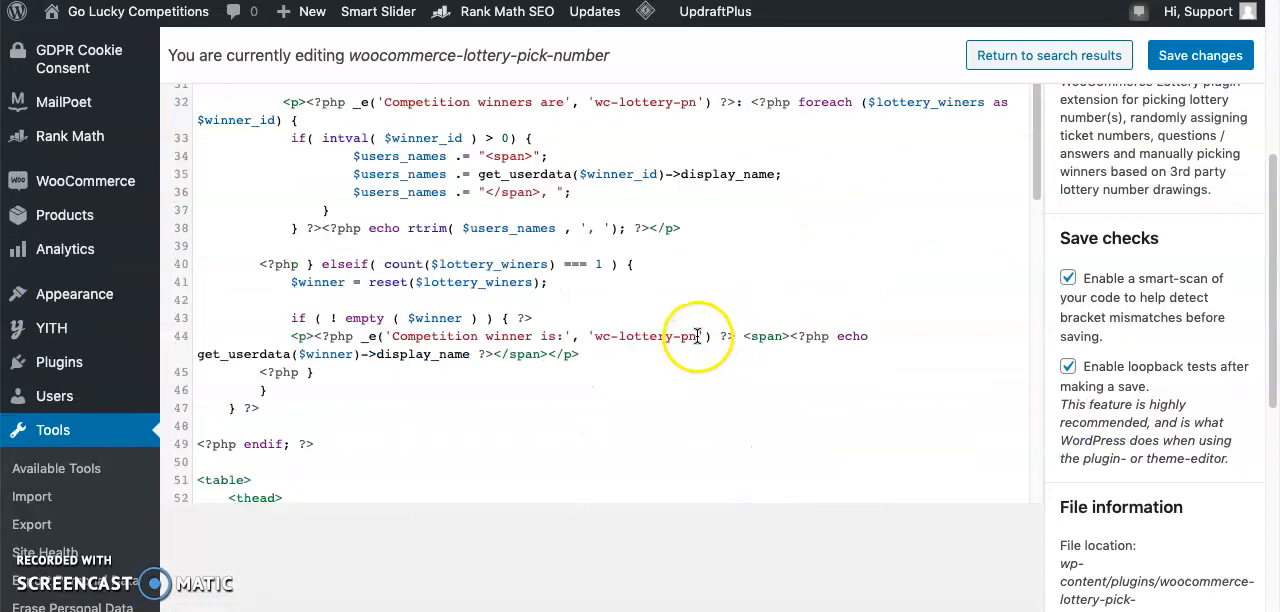
pyautogui.scroll(8, 695, 360)
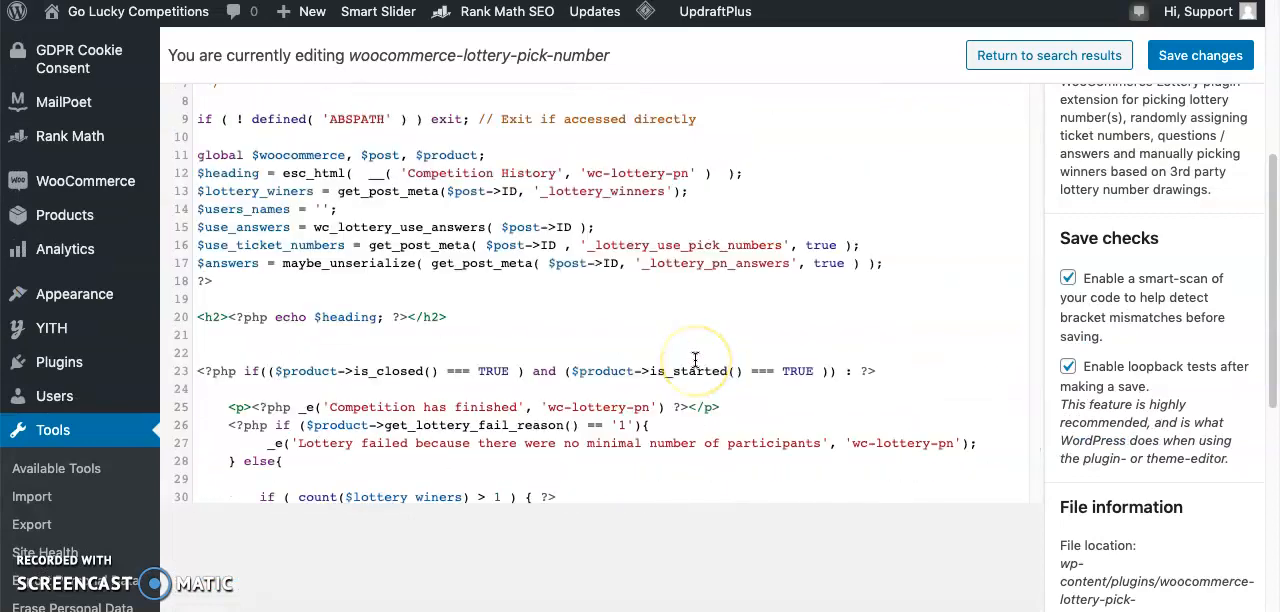
pyautogui.scroll(5, 695, 360)
pyautogui.scroll(-4, 549, 386)
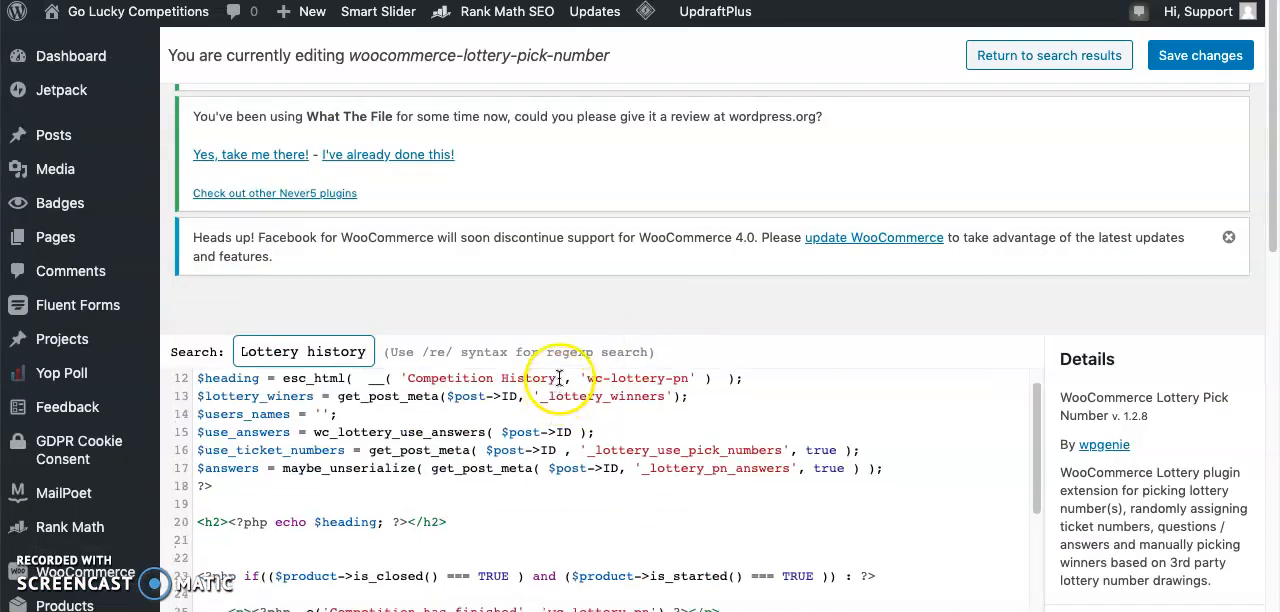
pyautogui.scroll(-3, 566, 203)
pyautogui.scroll(4, 557, 405)
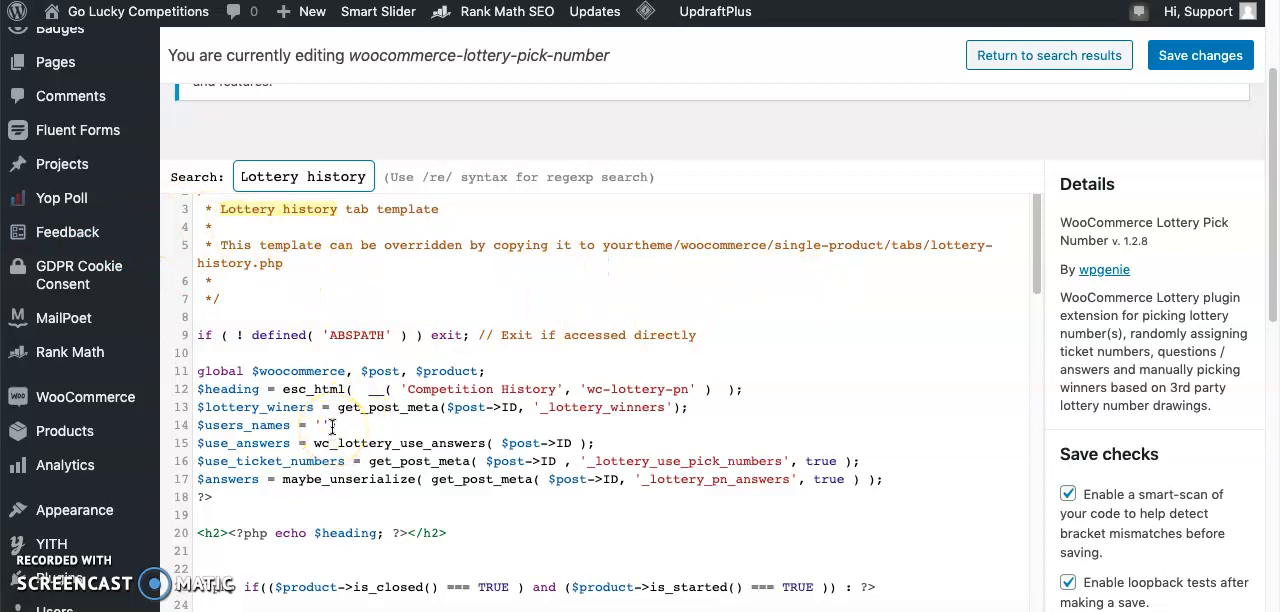
# - Shorten the code search to "Lottery" and locate the 'Lottery started' text on line 99
pyautogui.click(323, 178)
pyautogui.press('BackSpace')
pyautogui.press('BackSpace')
pyautogui.press('BackSpace')
pyautogui.scroll(-1, 317, 167)
pyautogui.scroll(-15, 317, 167)
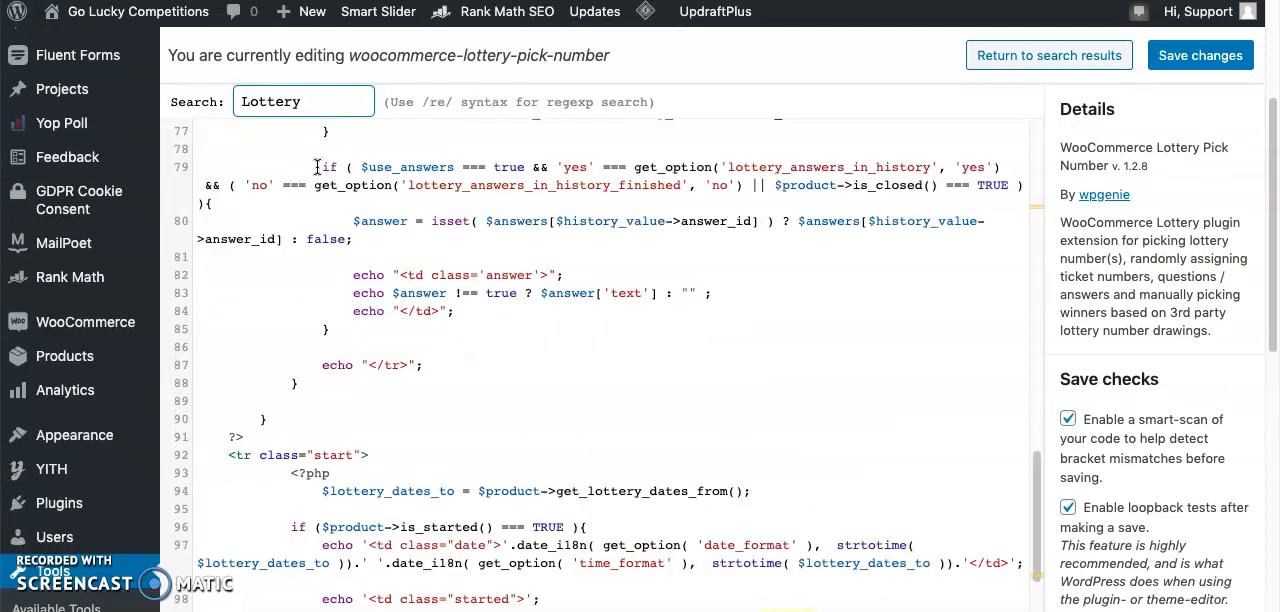
pyautogui.scroll(-3, 317, 167)
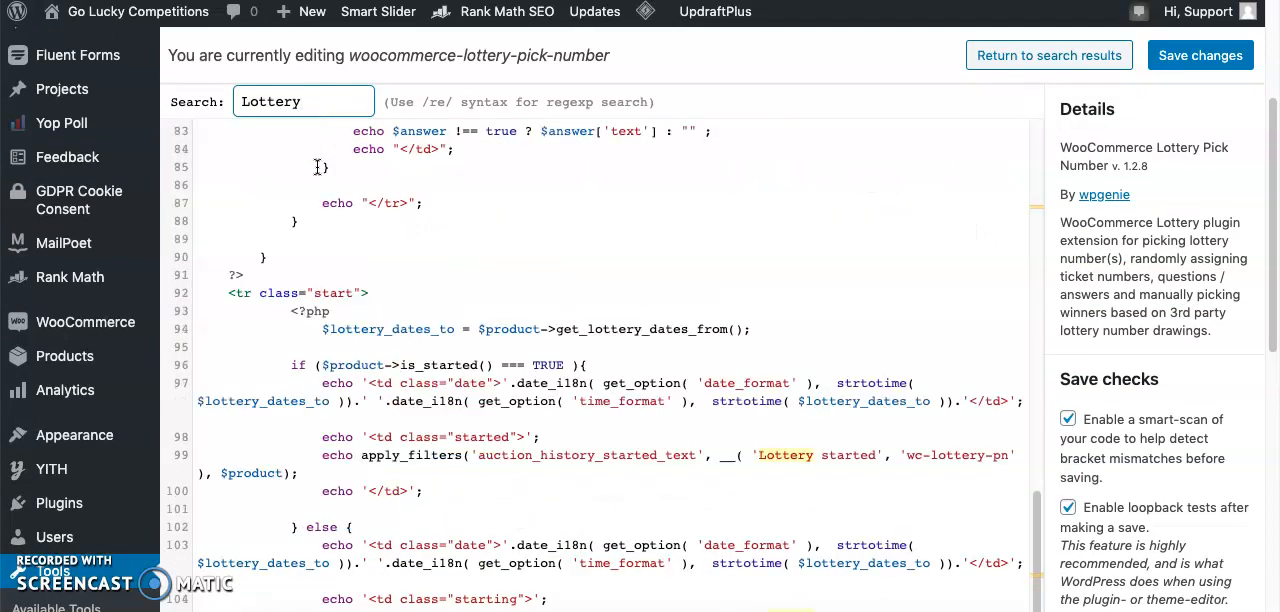
pyautogui.click(783, 460)
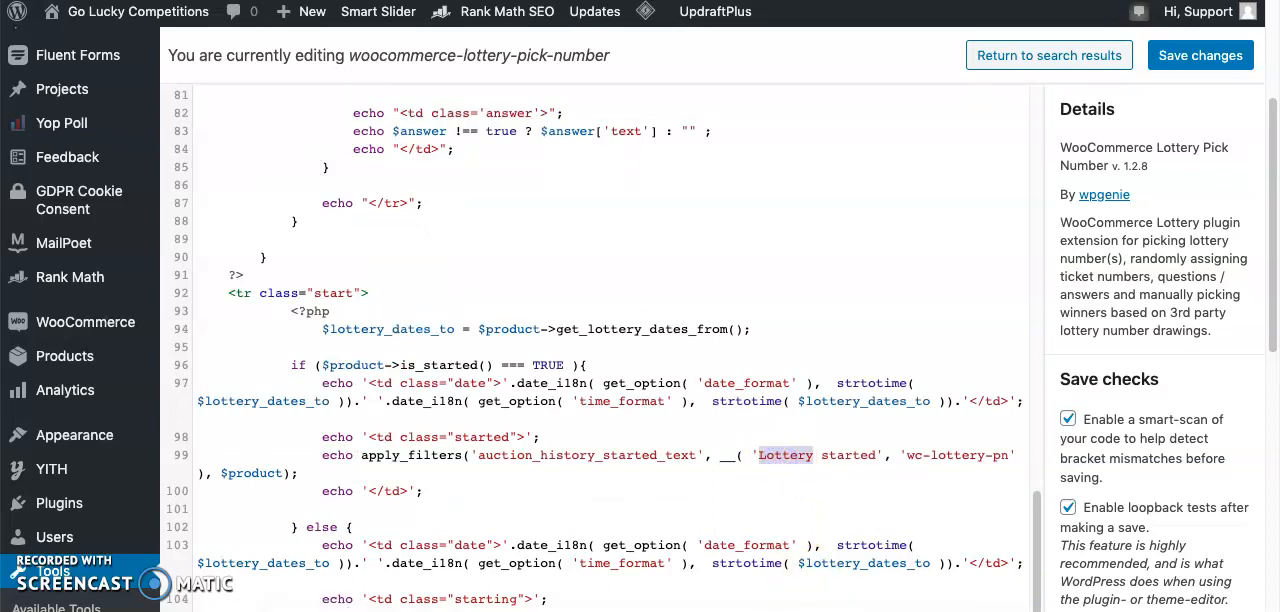
# - Copy the word "Competition" from the Competition History heading in the product page's Lottery history tab
pyautogui.hotkey('ctrl', 'shift', 'Tab')
pyautogui.hotkey('ctrl', 'shift', 'Tab')
pyautogui.scroll(-2, 580, 375)
pyautogui.scroll(2, 565, 370)
pyautogui.click(364, 226)
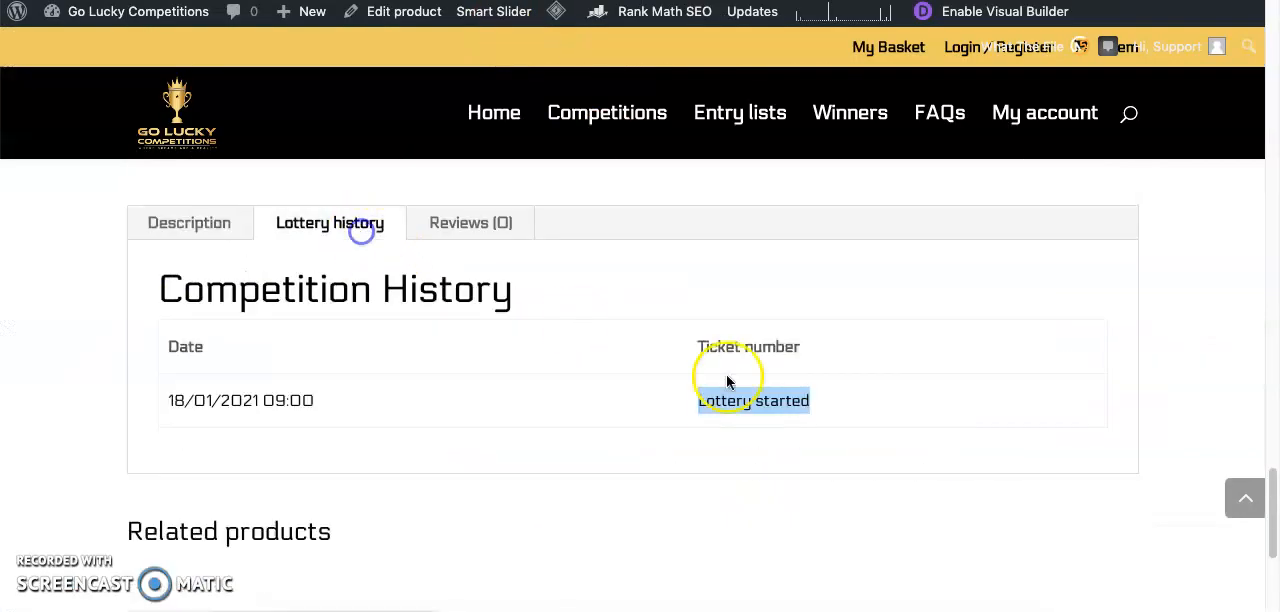
pyautogui.moveTo(372, 290); pyautogui.dragTo(165, 286)
pyautogui.hotkey('ctrl', 'c')
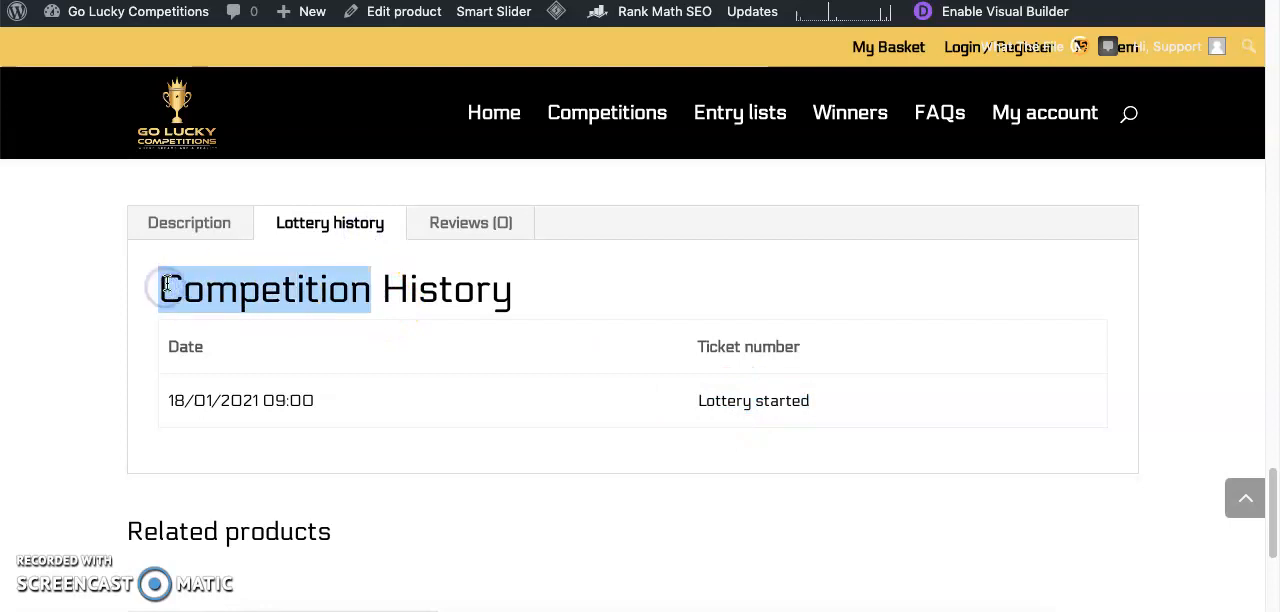
pyautogui.hotkey('ctrl', 'shift', 'Tab')
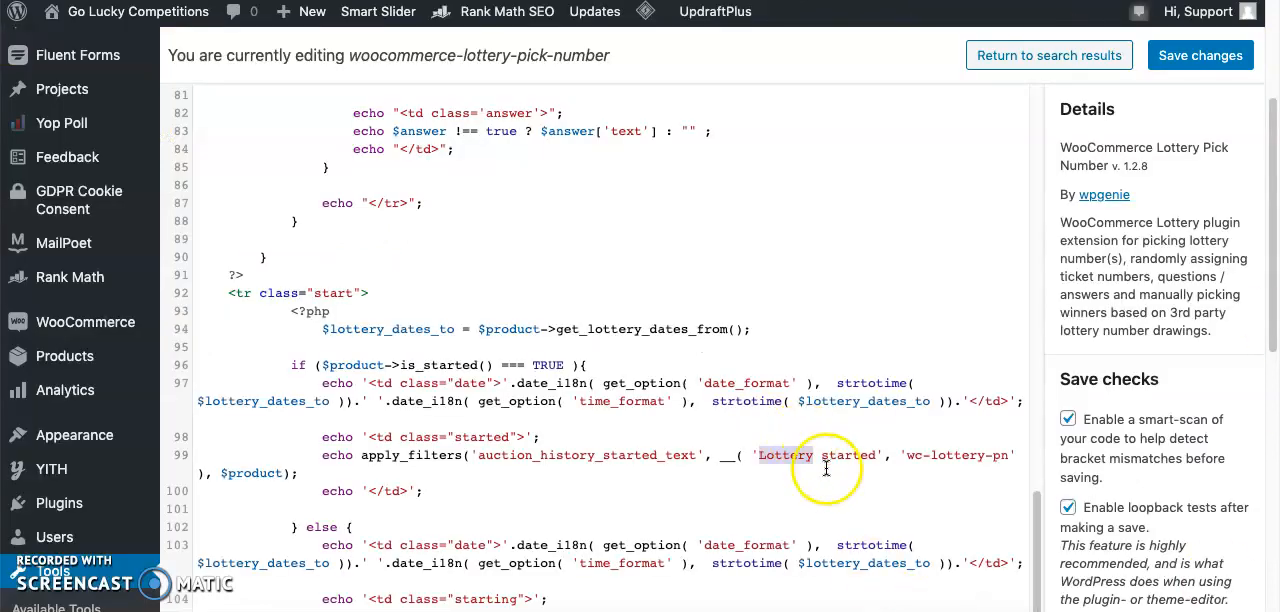
# - Change 'Lottery started' on line 99 of the plugin template to 'Competition started' and save the file
pyautogui.click(798, 440)
pyautogui.doubleClick(800, 458)
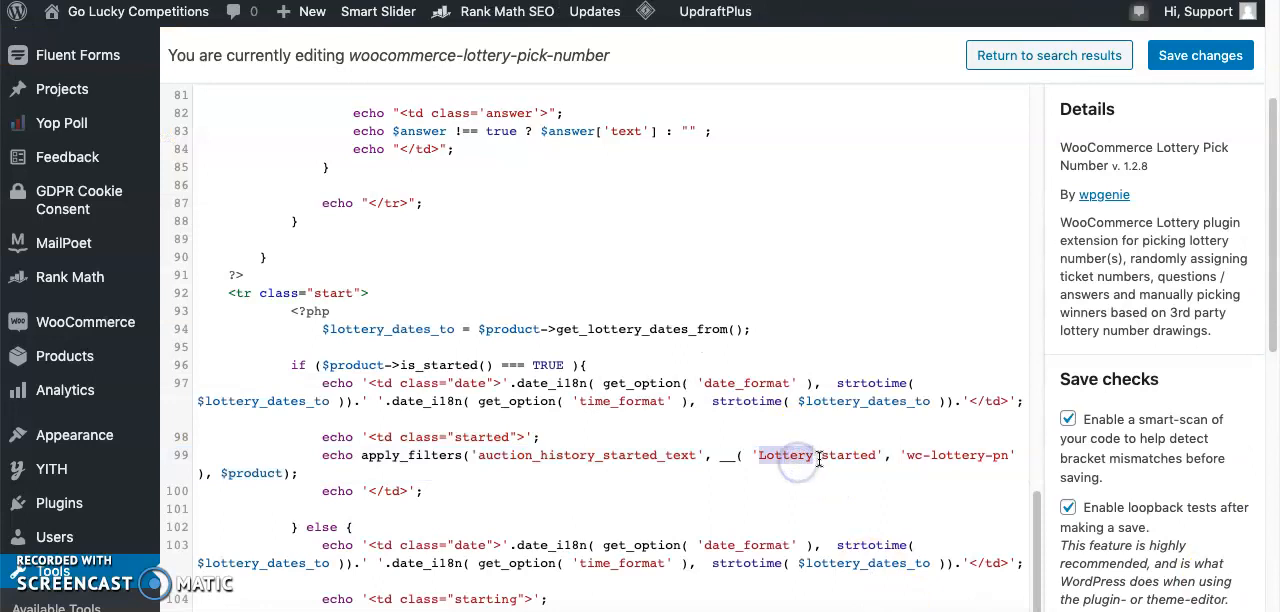
pyautogui.hotkey('ctrl', 'v')
pyautogui.click(1203, 55)
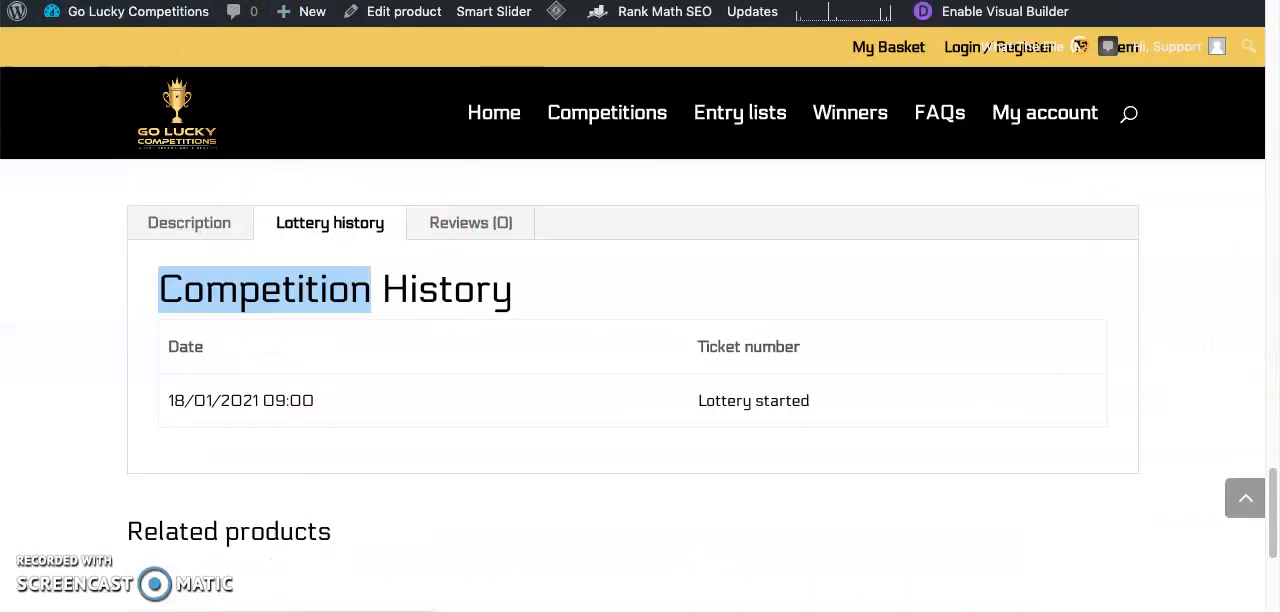
# - Check the started entry in the product page's Lottery history tab against the saved edit
pyautogui.scroll(5, 87, 93)
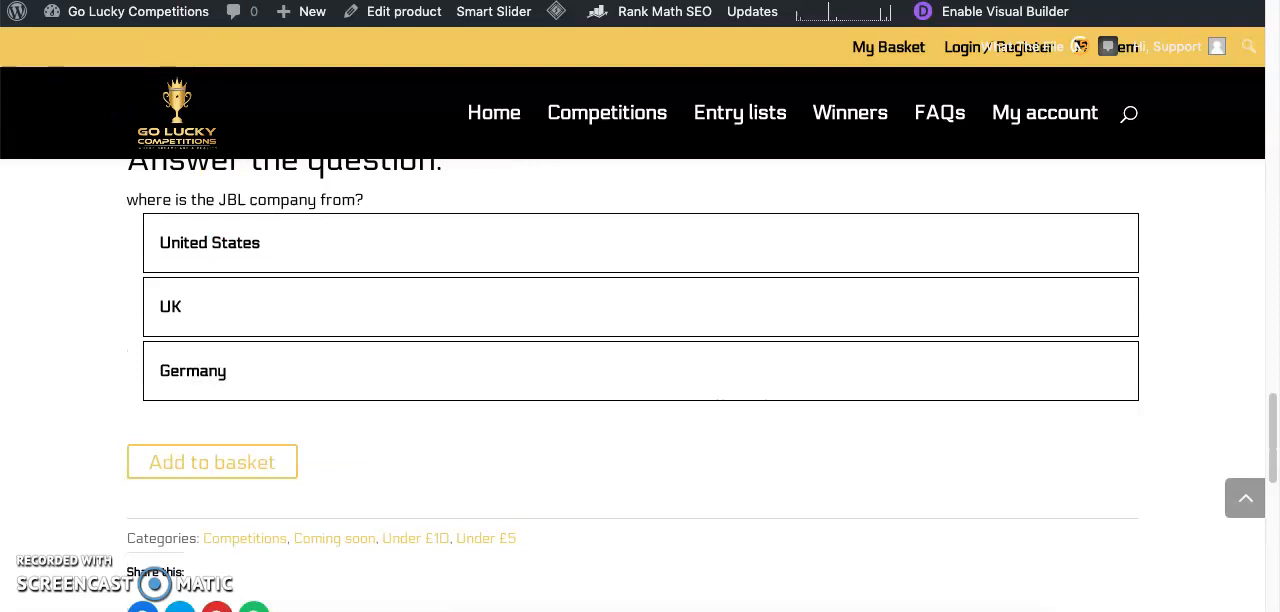
pyautogui.scroll(-1, 411, 346)
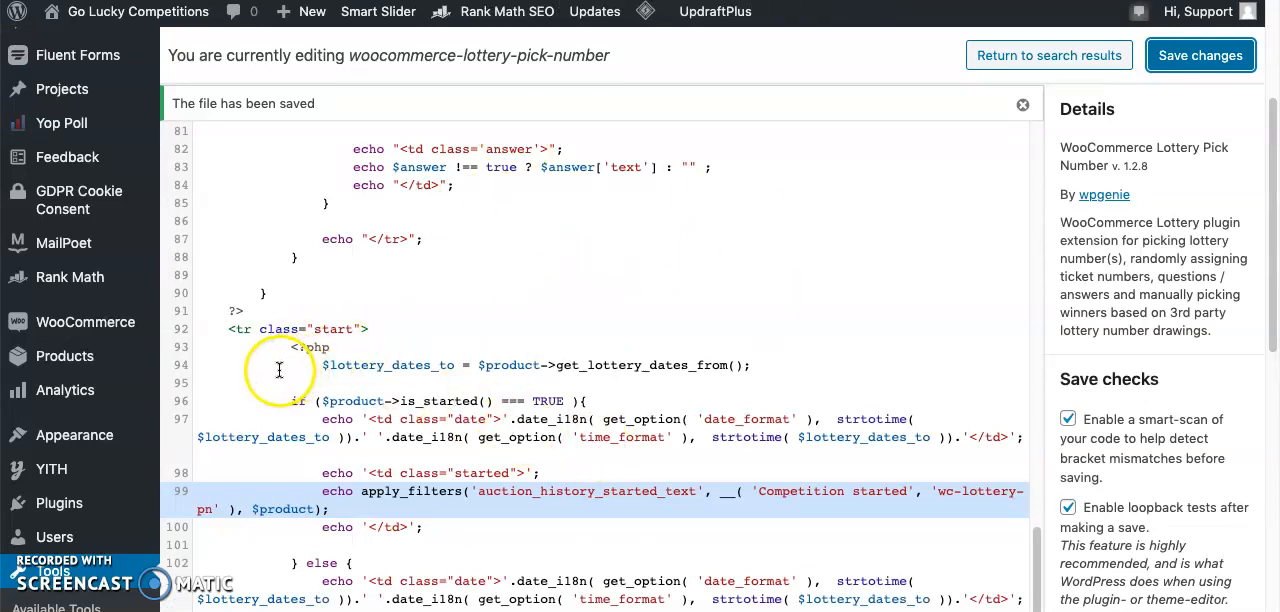
pyautogui.scroll(-1, 470, 460)
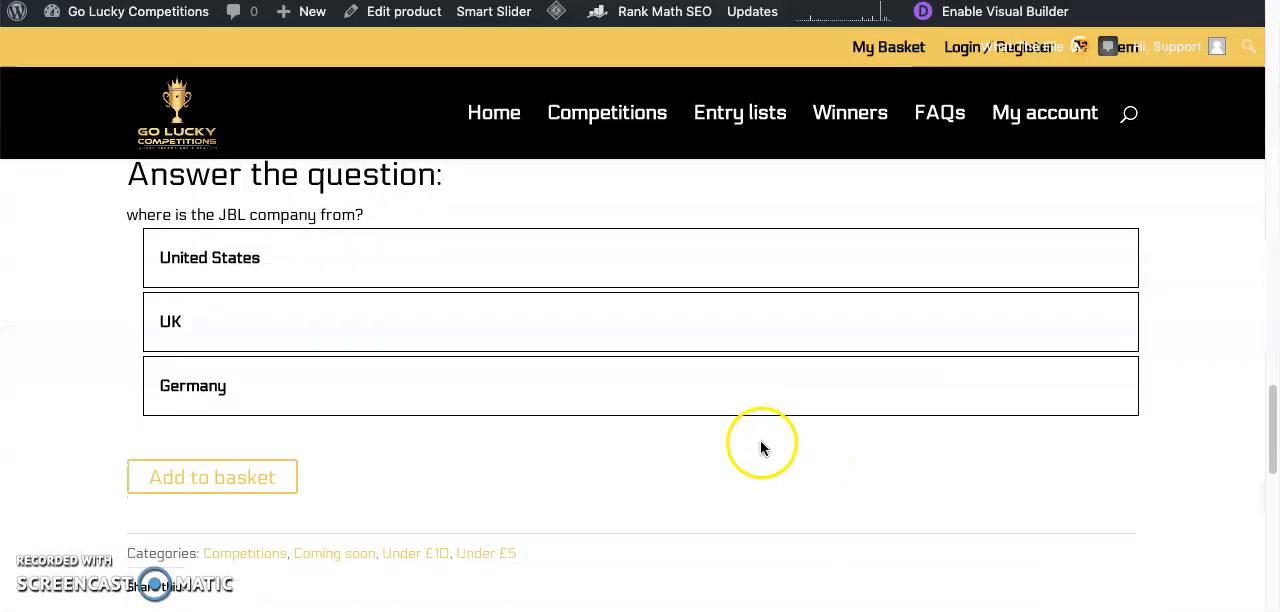
pyautogui.scroll(-5, 760, 443)
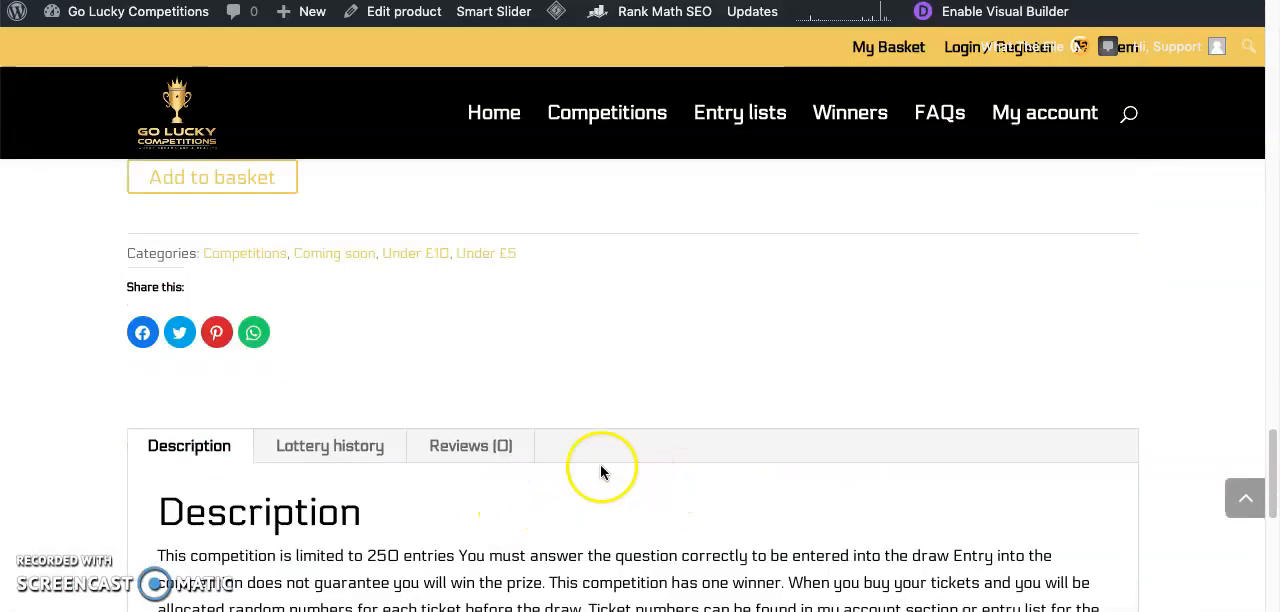
pyautogui.click(378, 448)
pyautogui.scroll(-3, 846, 480)
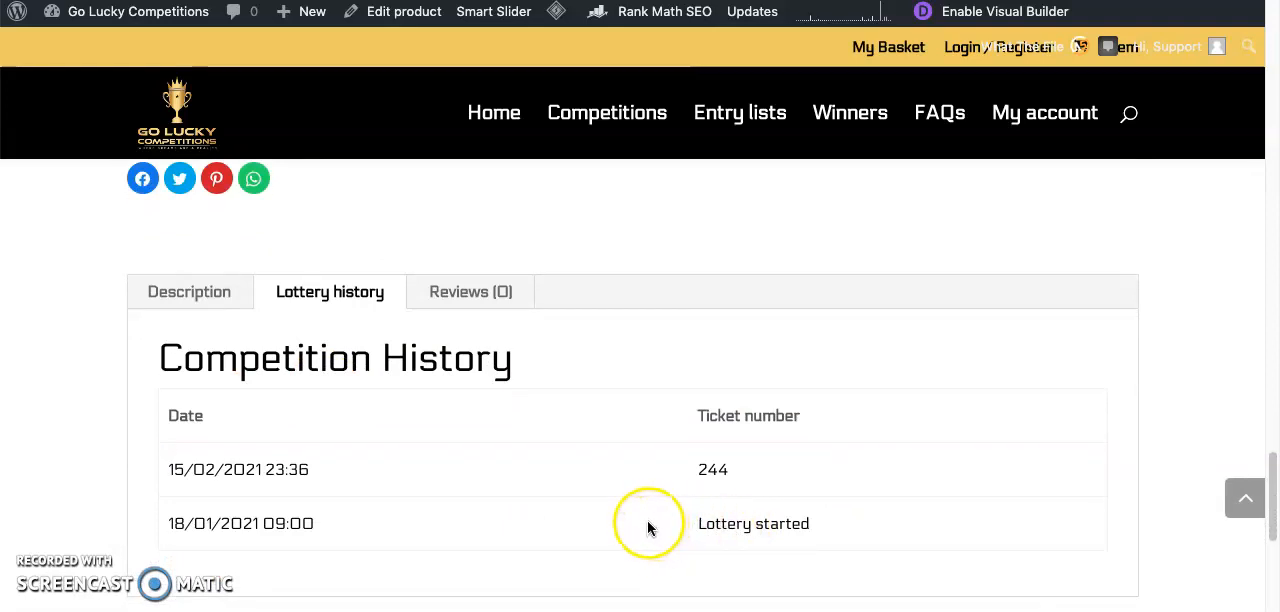
# - Reload the product page and recheck the wording of the started entry in its Lottery history tab
pyautogui.press('super+r')
pyautogui.scroll(-3, 620, 500)
pyautogui.scroll(2, 535, 435)
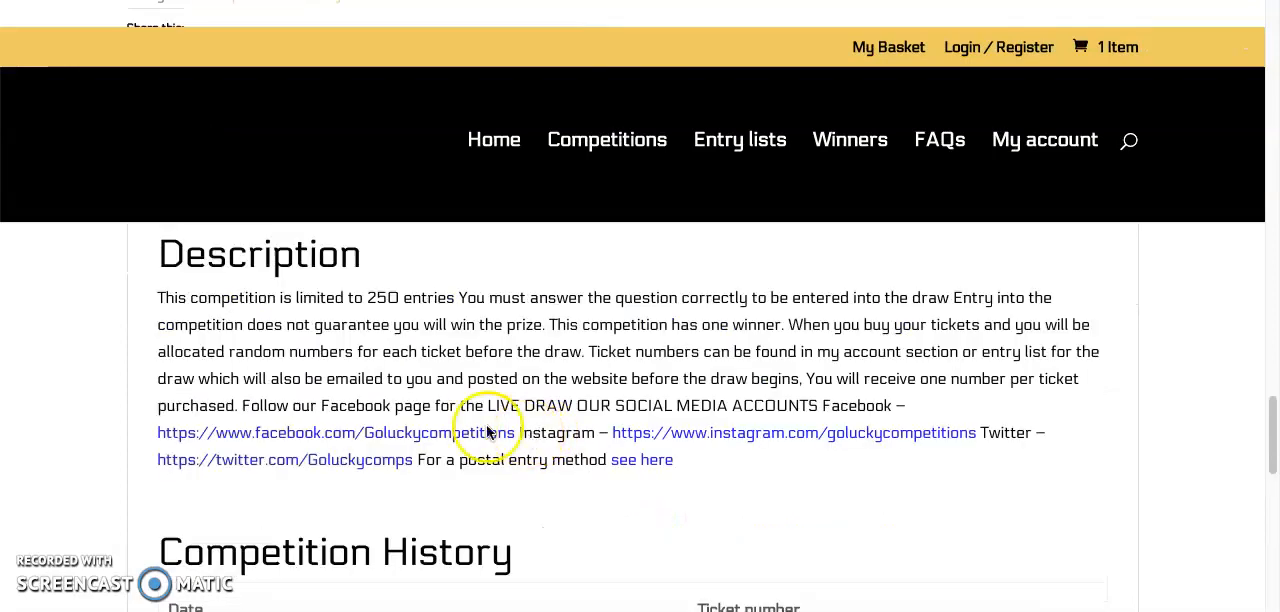
pyautogui.click(342, 349)
pyautogui.scroll(-2, 803, 471)
pyautogui.doubleClick(728, 434)
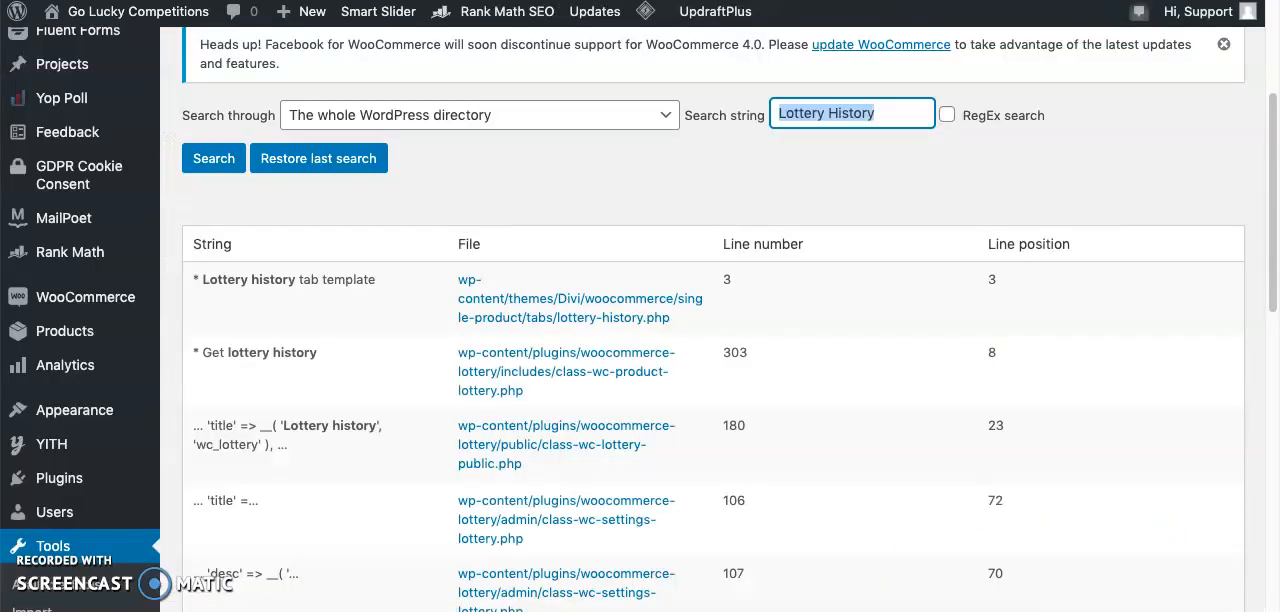
# - Open the Divi theme's lottery-history.php from the string search results and search its code for "lottery"
pyautogui.click(525, 312)
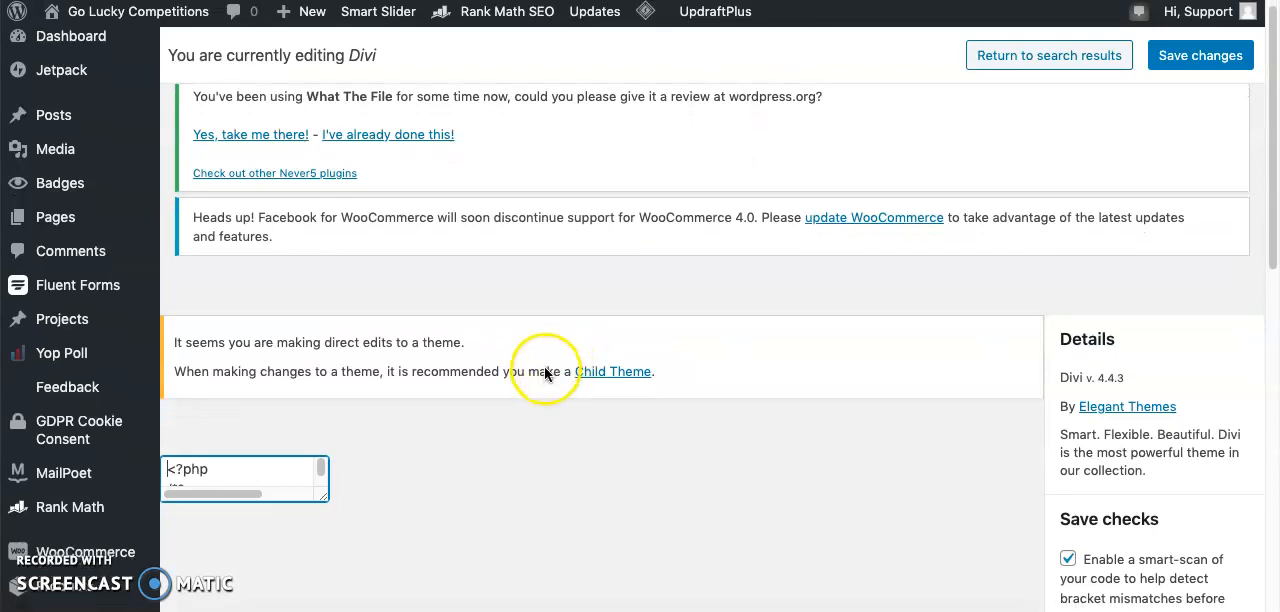
pyautogui.scroll(-4, 480, 240)
pyautogui.scroll(-3, 509, 374)
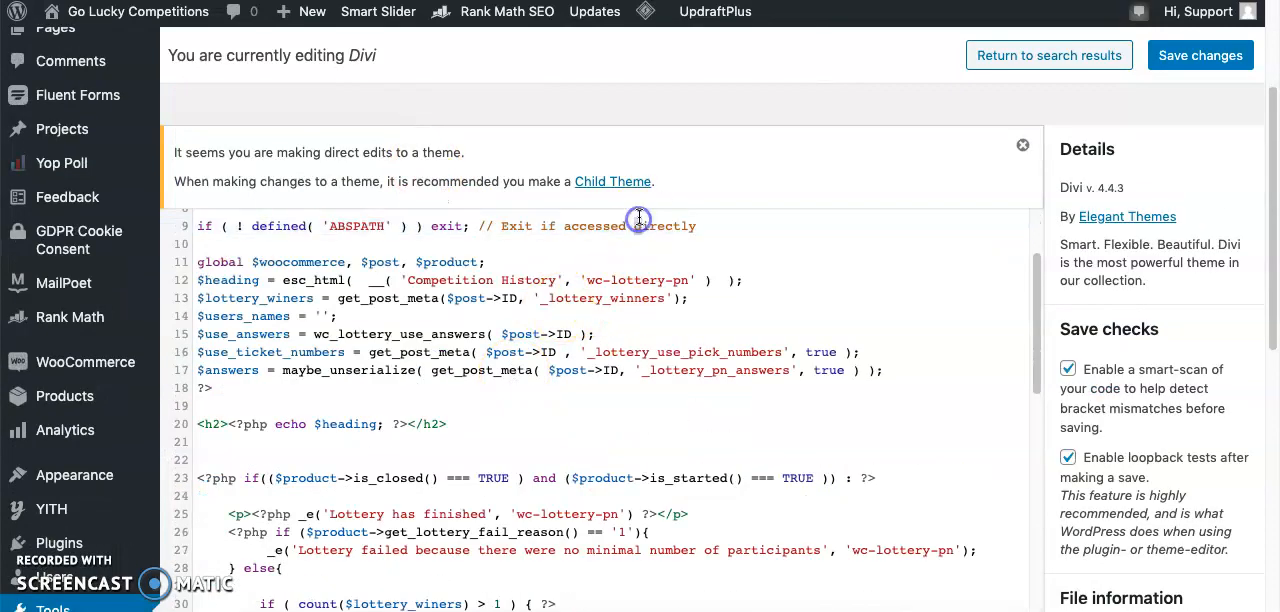
pyautogui.hotkey('ctrl', 'f')
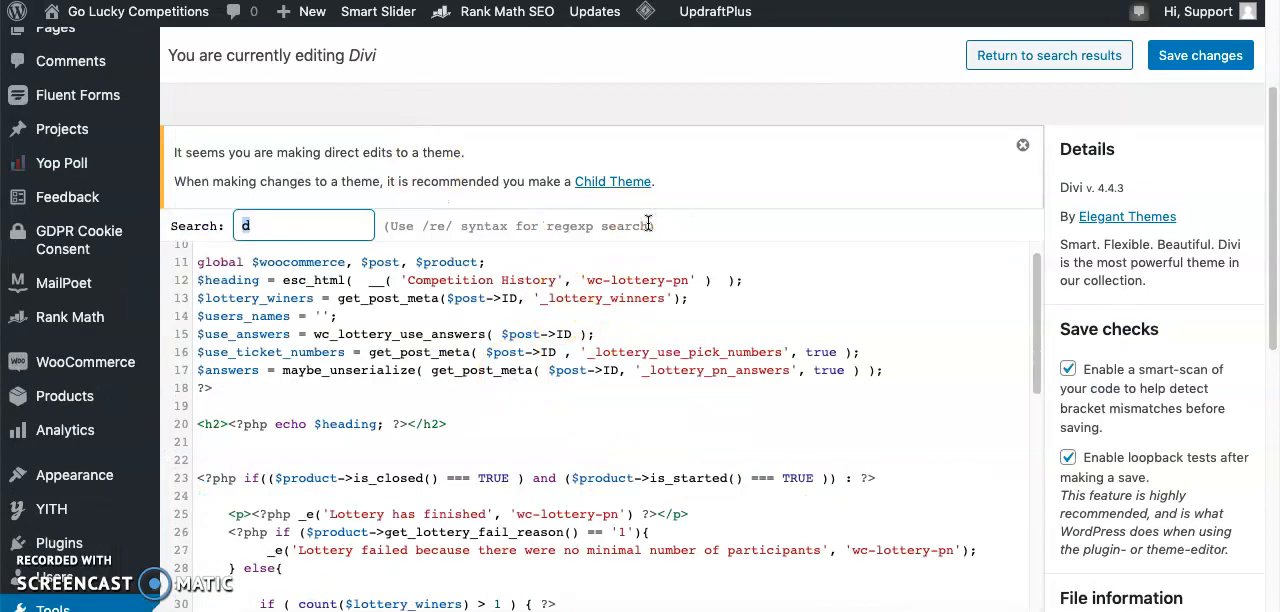
pyautogui.write('lottery')
pyautogui.press('Return')
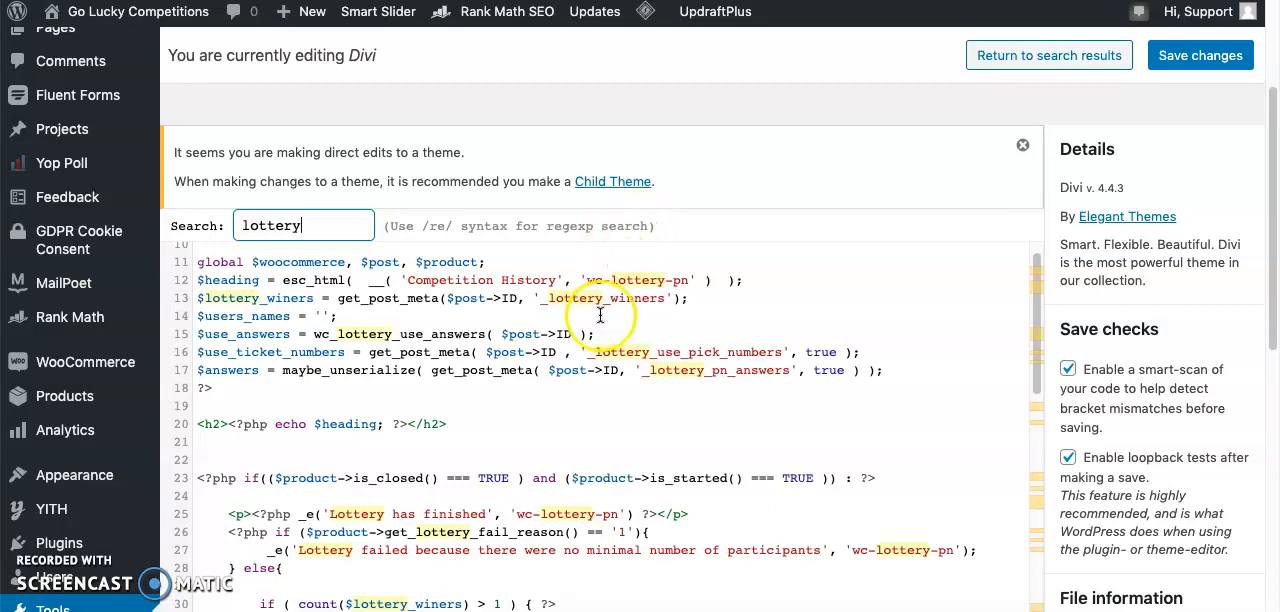
# - Change 'Lottery started' on line 99 of the Divi theme template to 'Competition started' and save the file
pyautogui.scroll(-5, 567, 410)
pyautogui.scroll(-6, 567, 410)
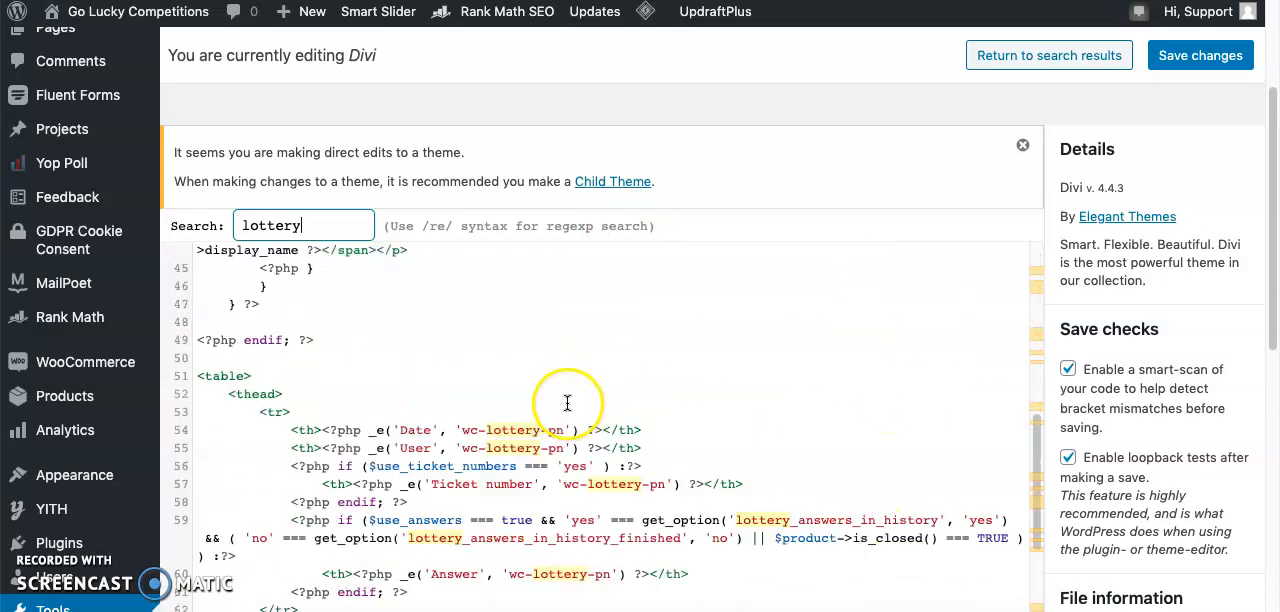
pyautogui.scroll(-7, 567, 403)
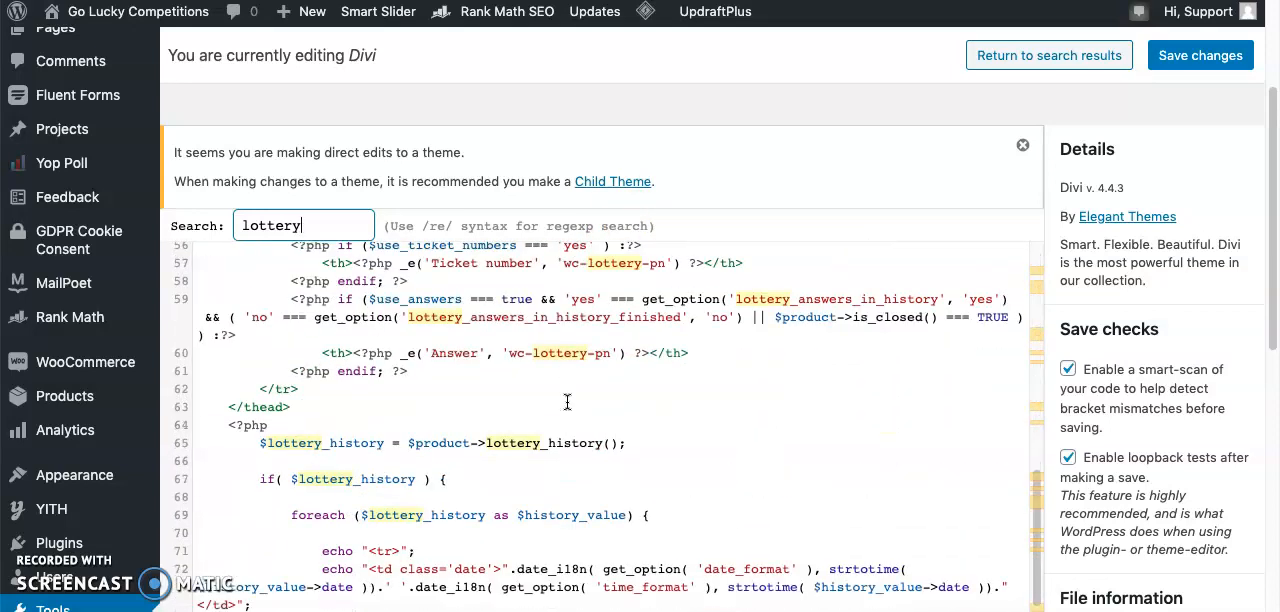
pyautogui.scroll(-6, 715, 322)
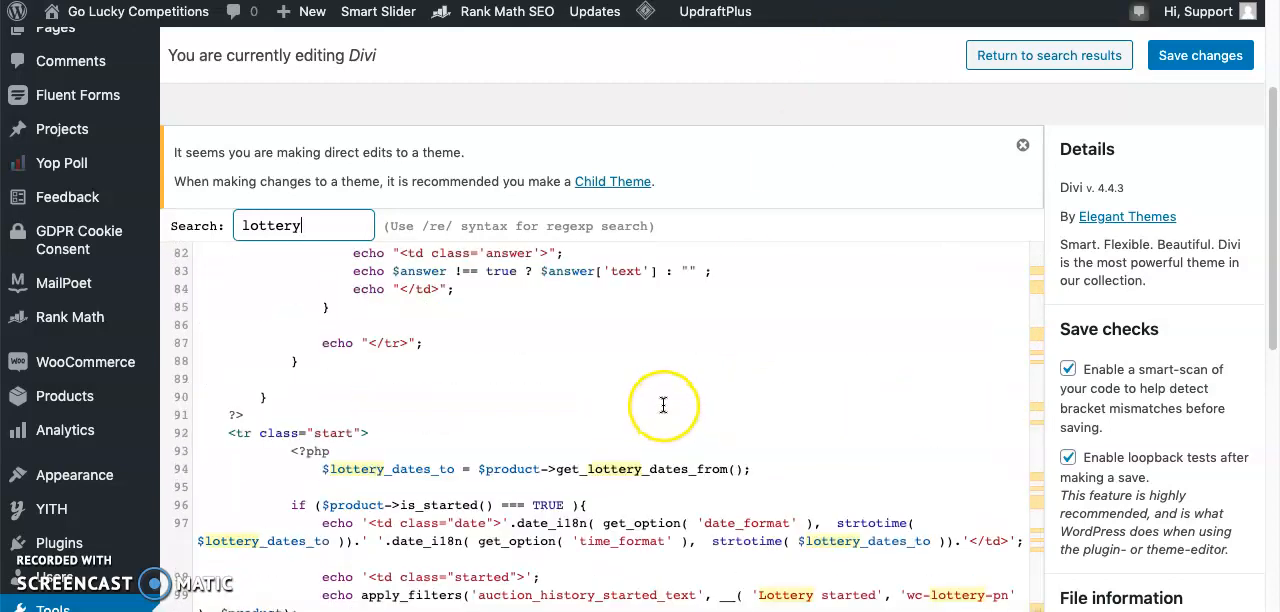
pyautogui.scroll(-1, 663, 404)
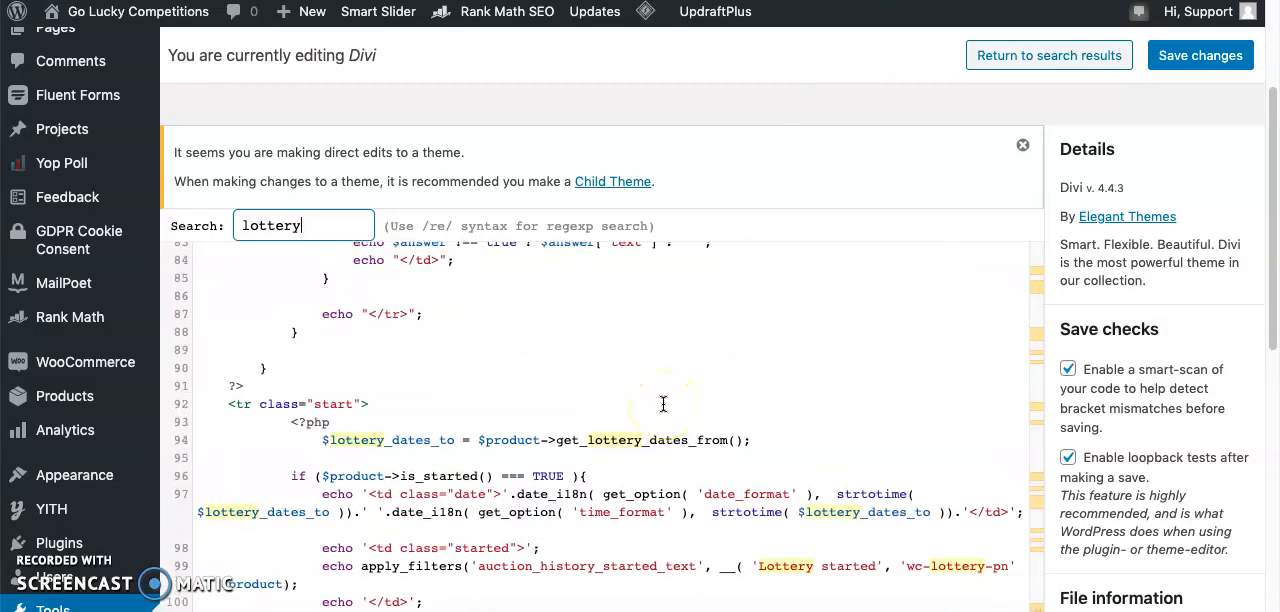
pyautogui.doubleClick(784, 567)
pyautogui.hotkey('ctrl', 'v')
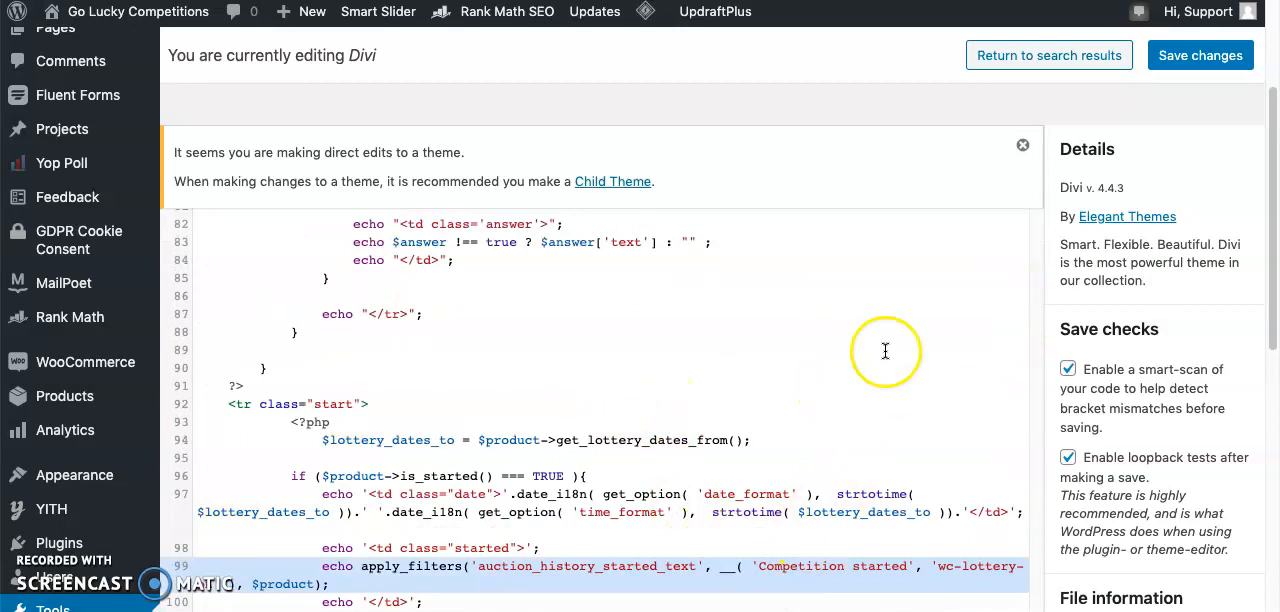
pyautogui.click(1185, 62)
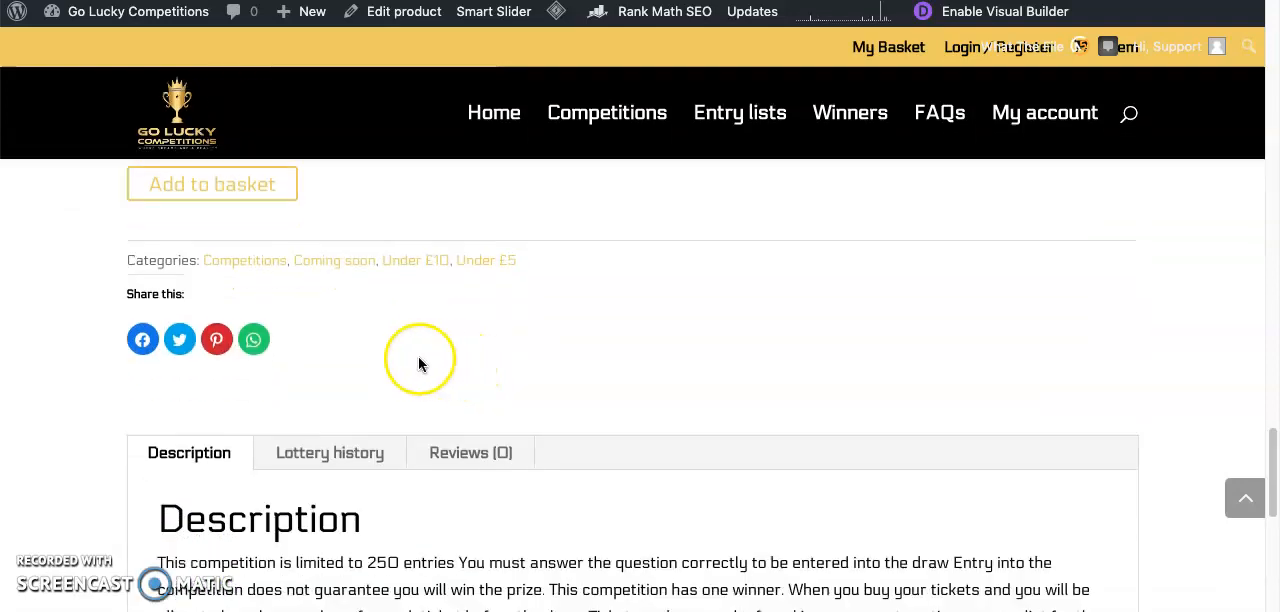
# - Check the wording of the started entry in the product page's Lottery history tab after the theme template edit
pyautogui.click(338, 451)
pyautogui.scroll(-2, 420, 430)
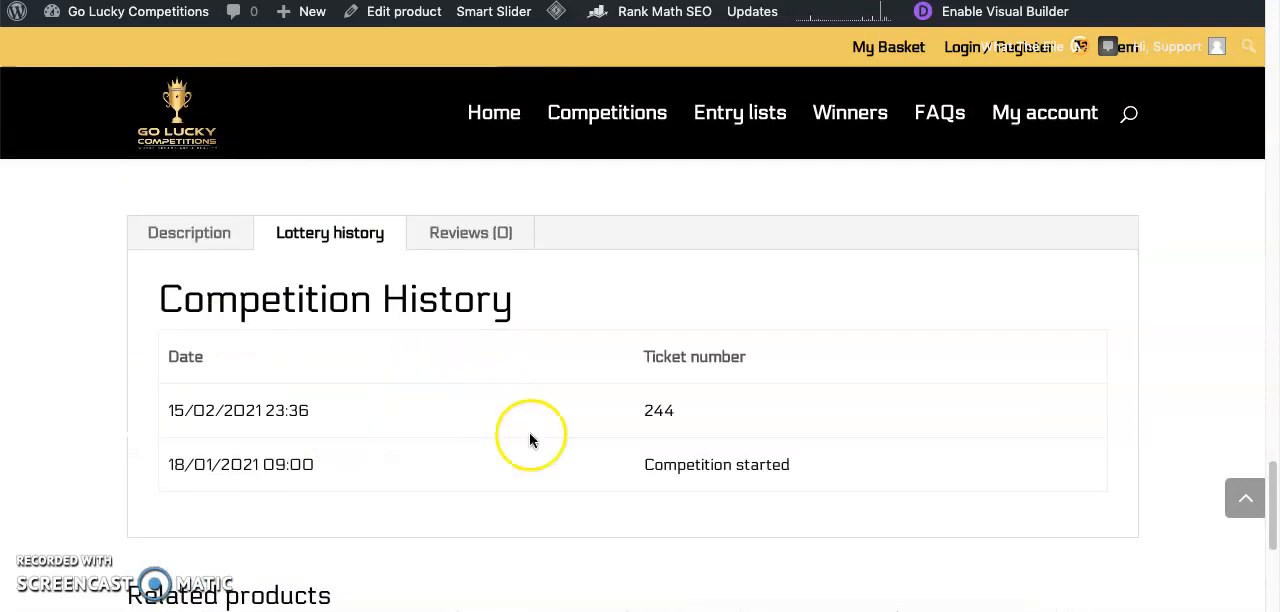
pyautogui.moveTo(650, 463); pyautogui.dragTo(740, 460)
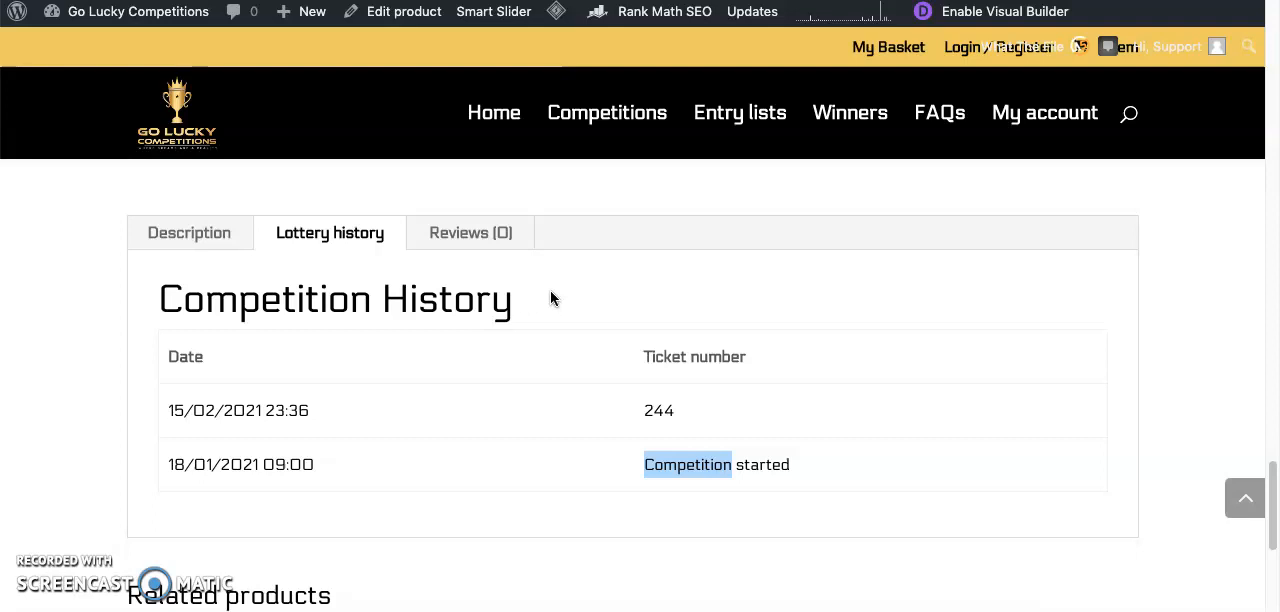
pyautogui.click(520, 257)
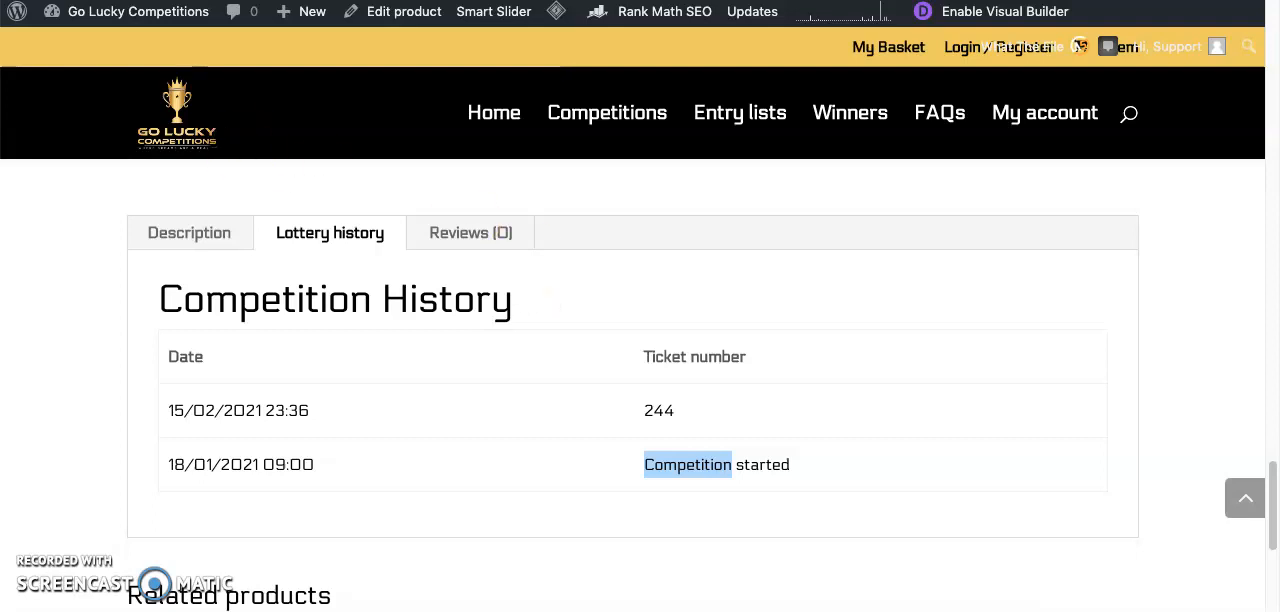